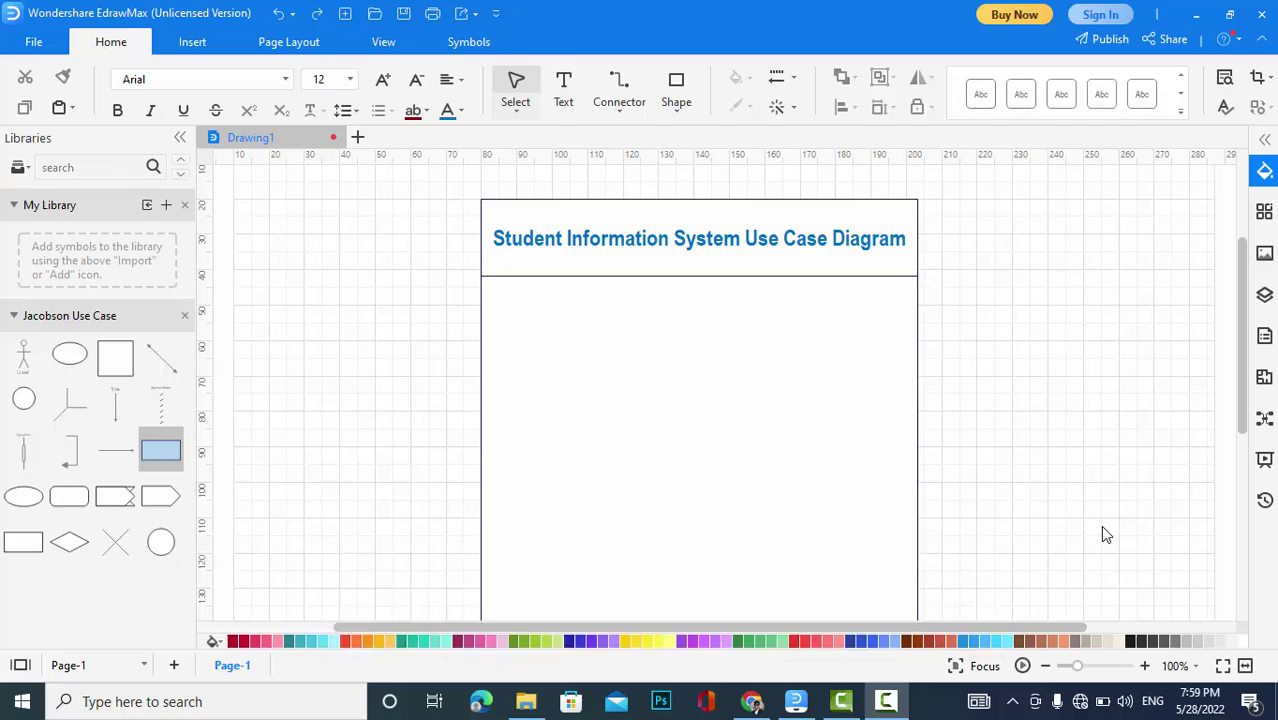
Duplicate the Login use case together with its arrow and place the copy directly below the Login ellipse.
left_click_drag(1244, 408, 1245, 446)
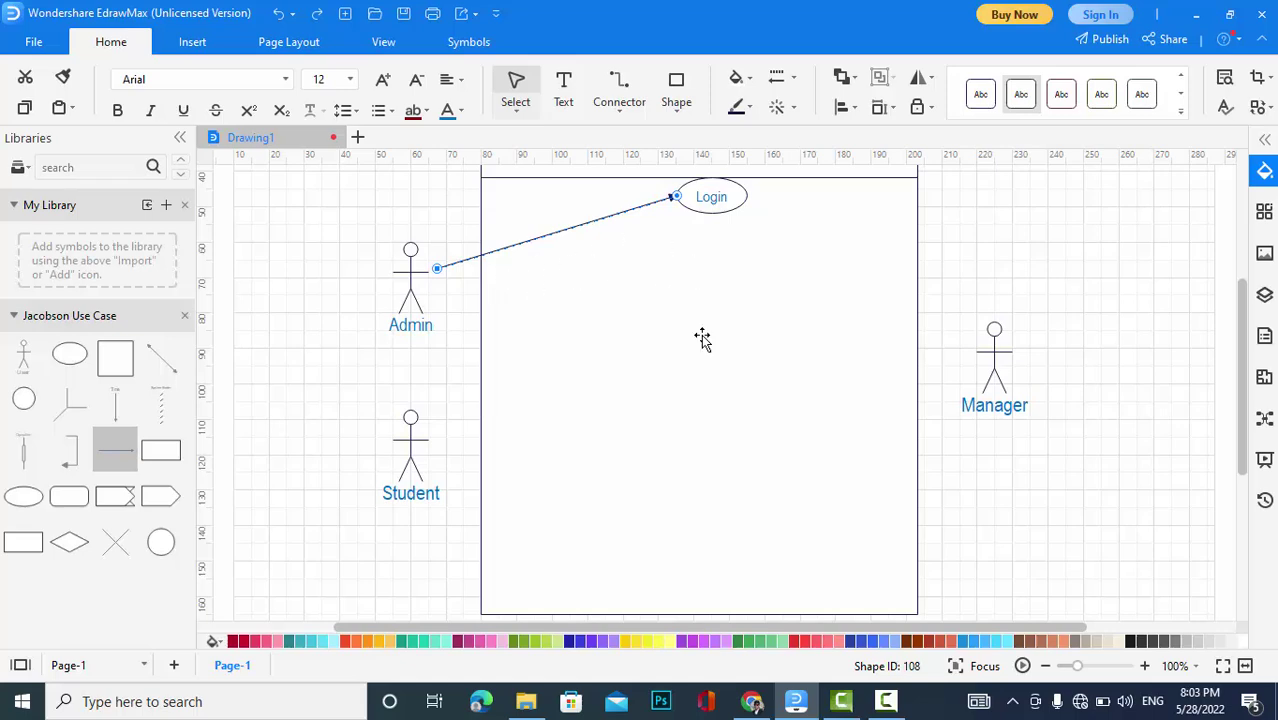
left_click(706, 196)
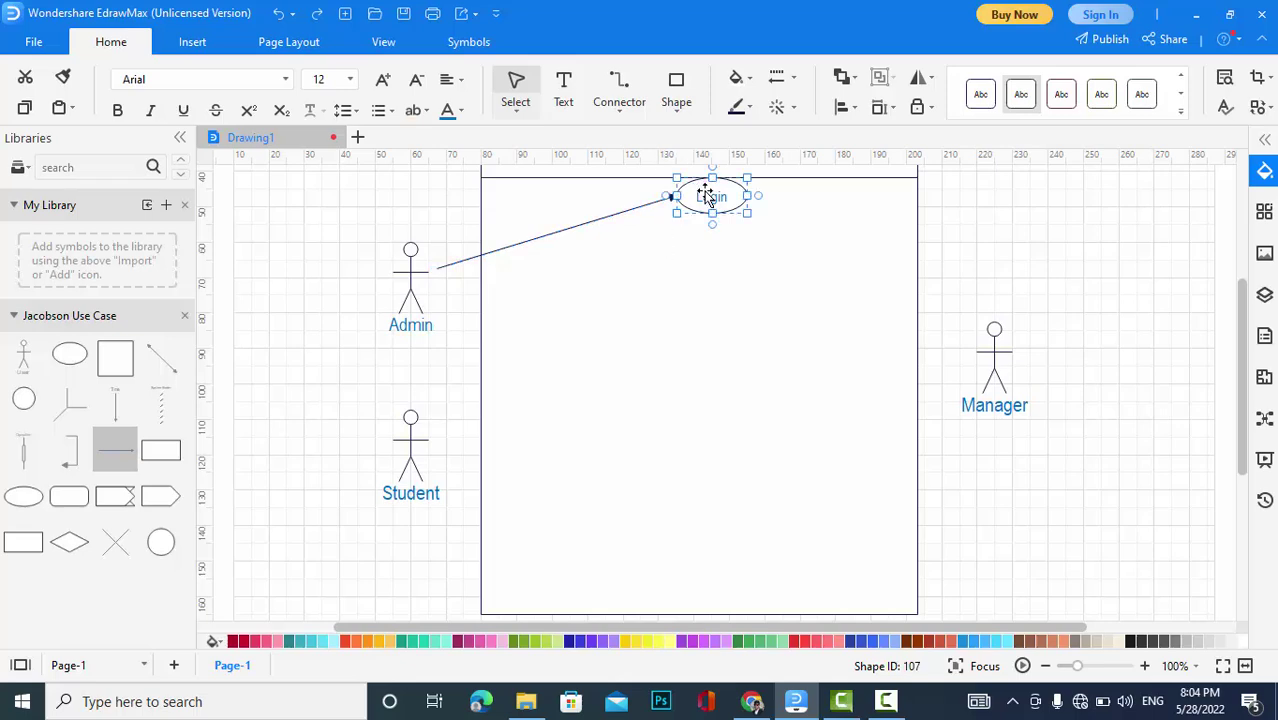
left_click(633, 210)
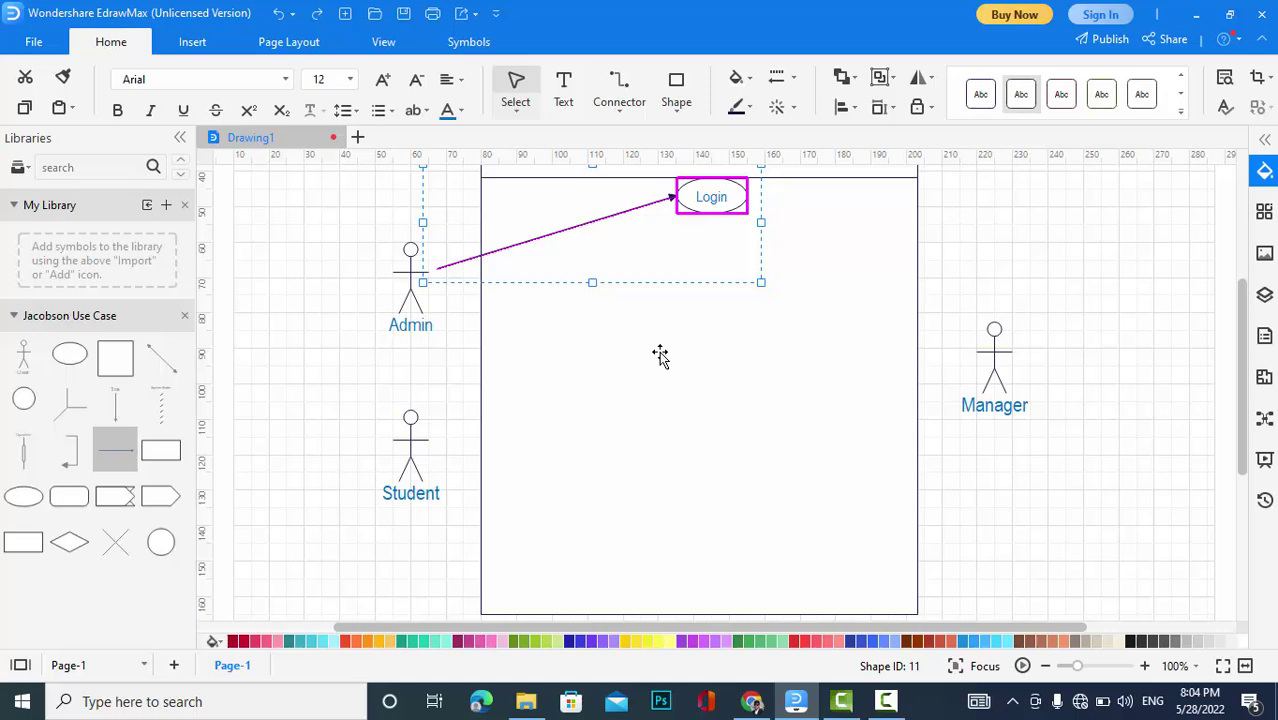
key("ctrl+d")
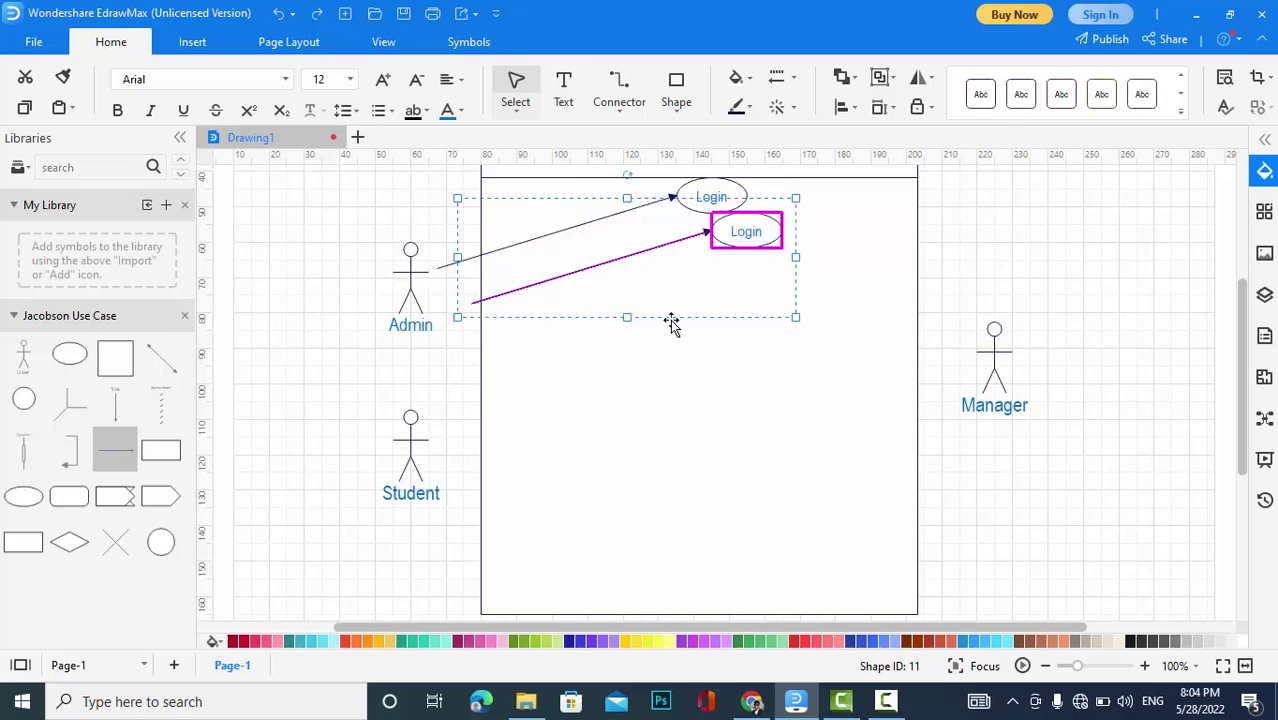
left_click_drag(742, 230, 698, 238)
Rename the copied use case "Add Dep" and move its arrow's start point to the Admin actor.
double_click(702, 236)
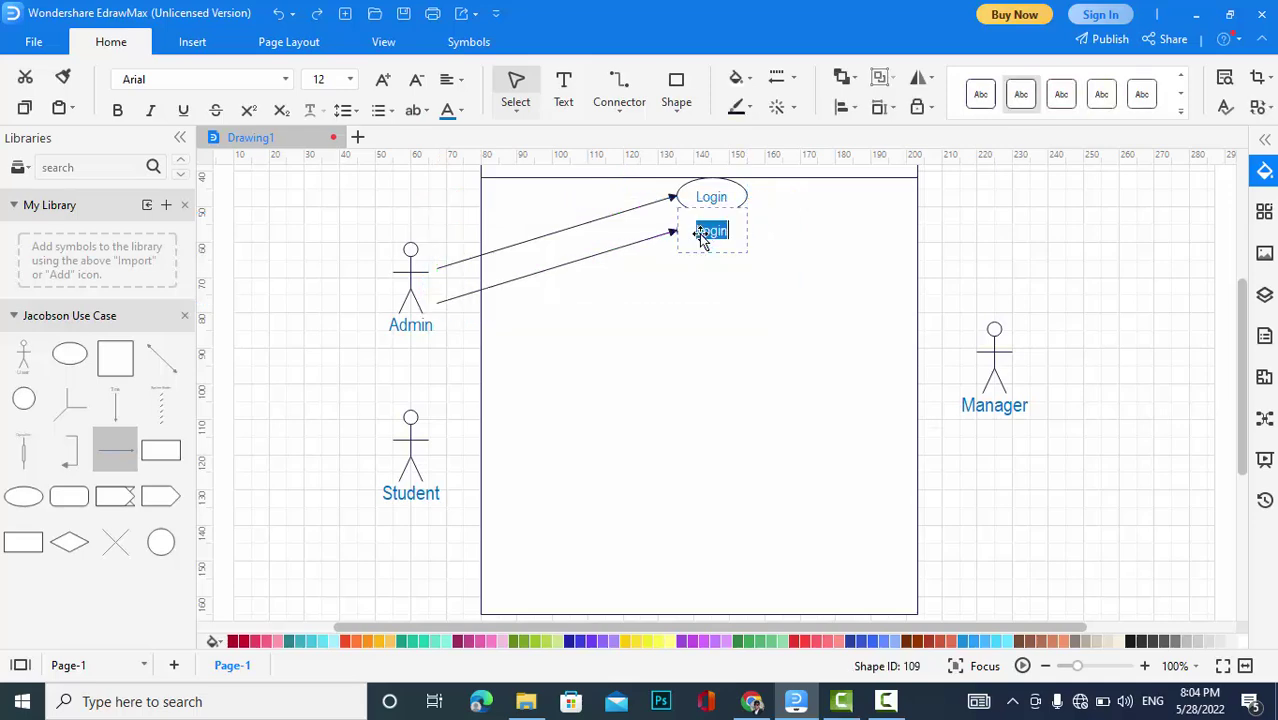
type("Add Dep")
left_click(599, 257)
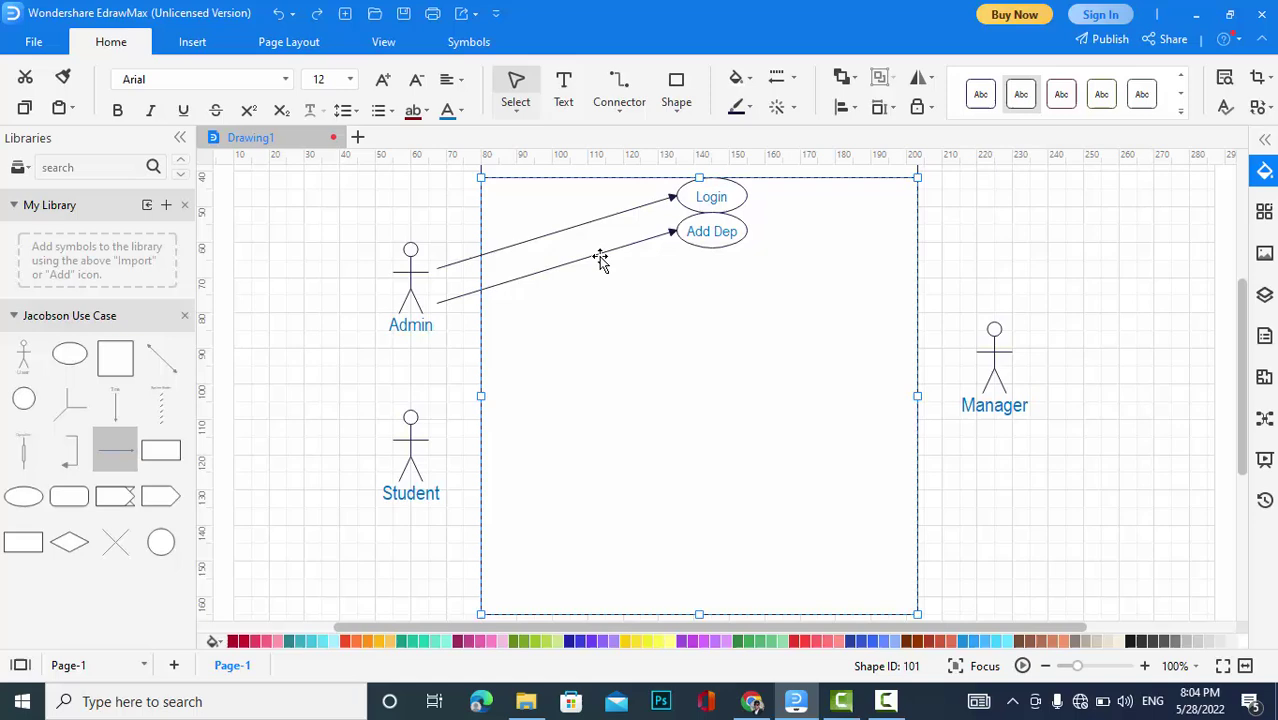
left_click(490, 287)
left_click_drag(436, 303, 436, 268)
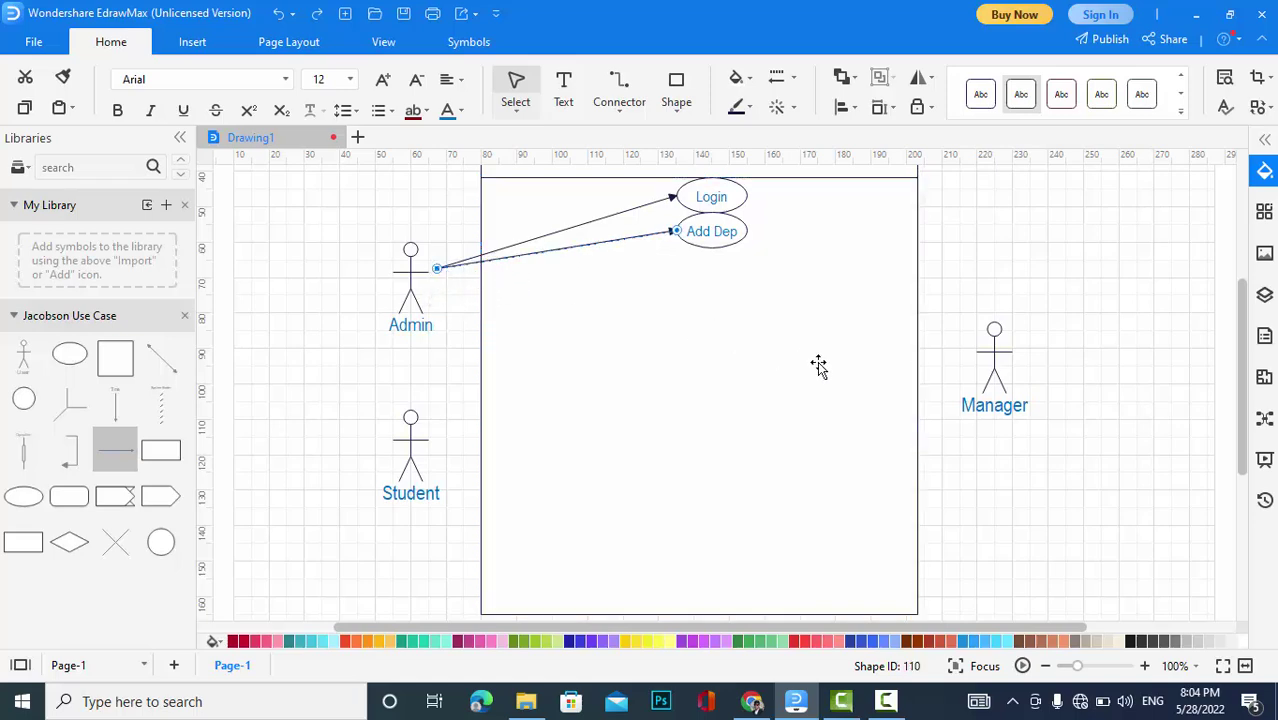
Paste another Login use case with its arrow directly below Add Dep and move the arrow's start point to Admin.
key("ctrl+v")
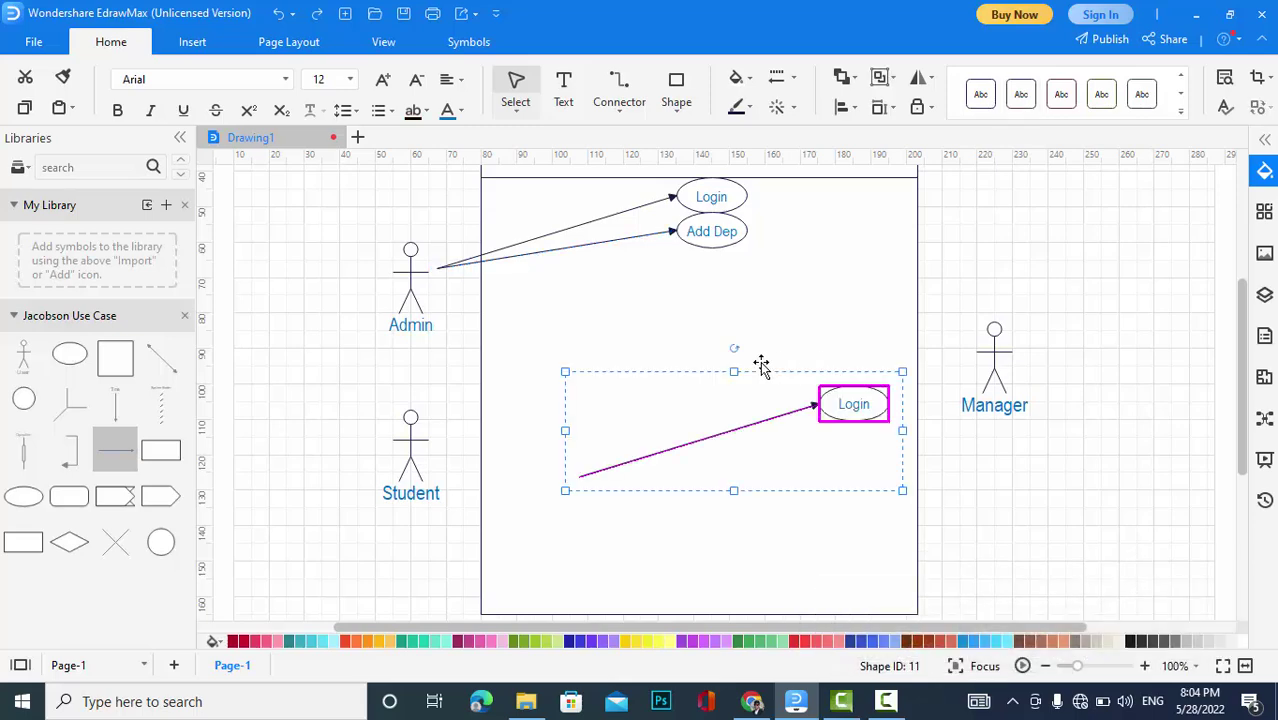
left_click_drag(864, 405, 712, 270)
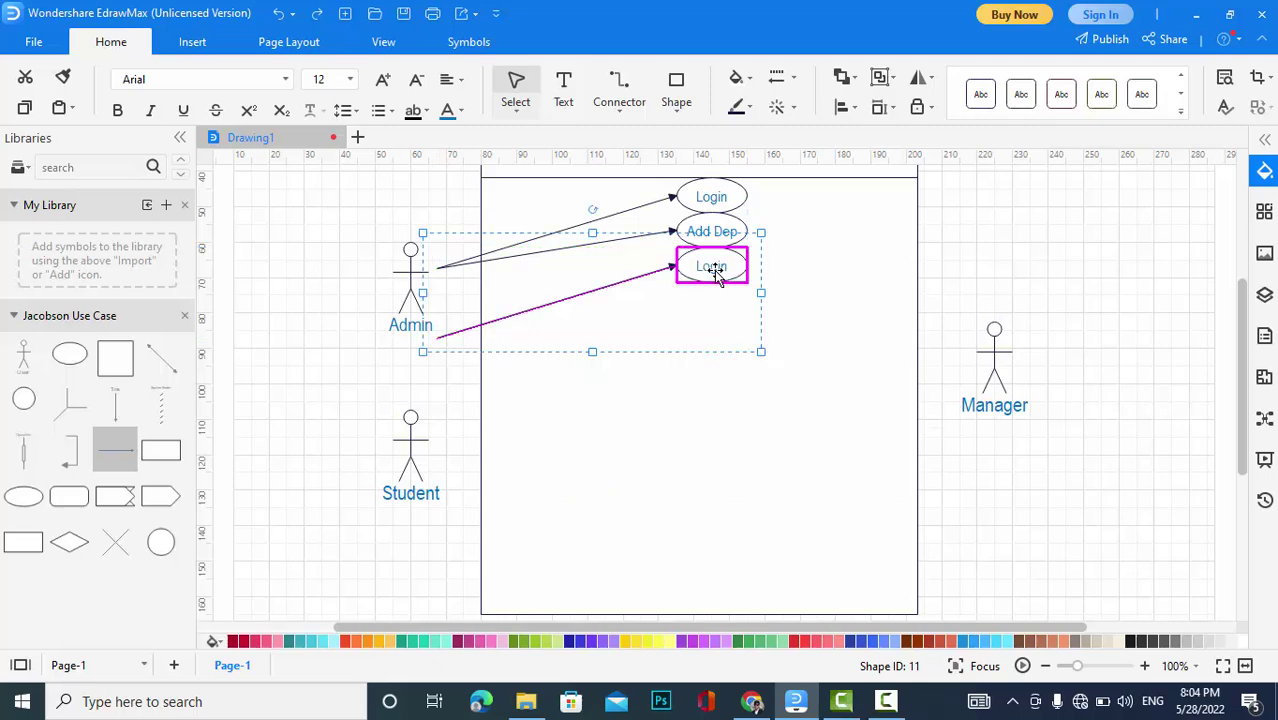
left_click(599, 285)
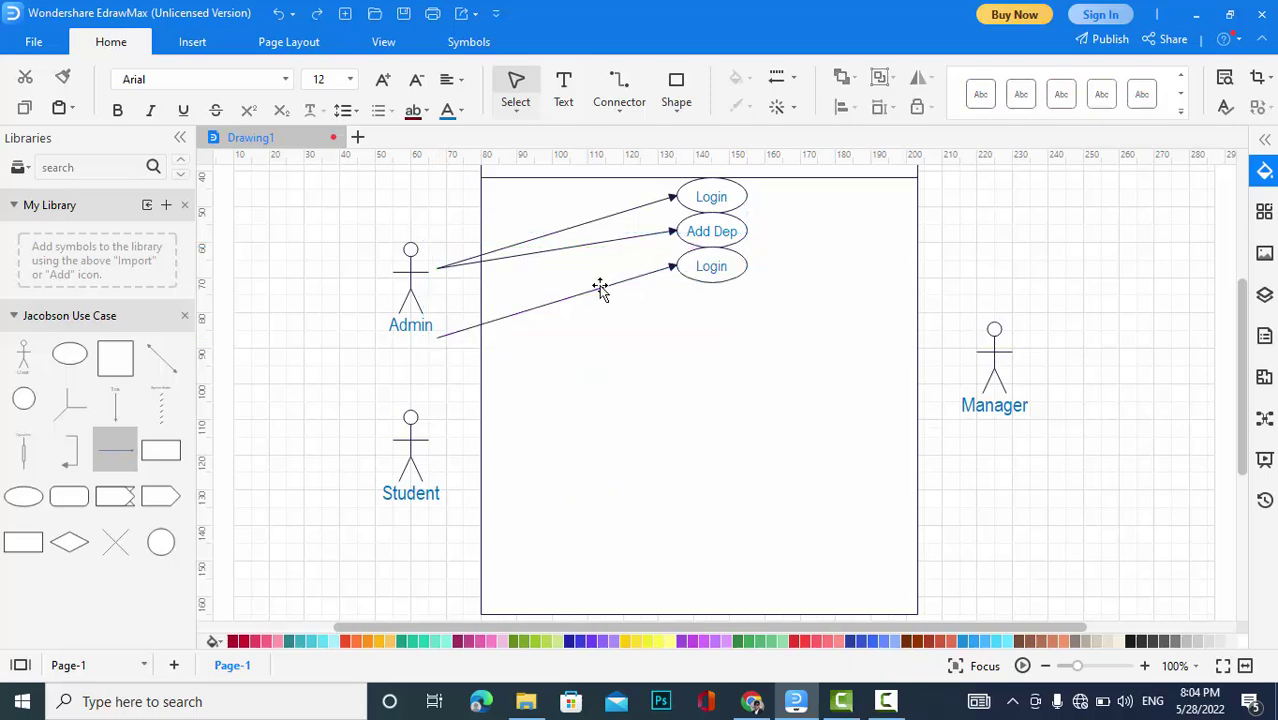
double_click(599, 287)
left_click(509, 318)
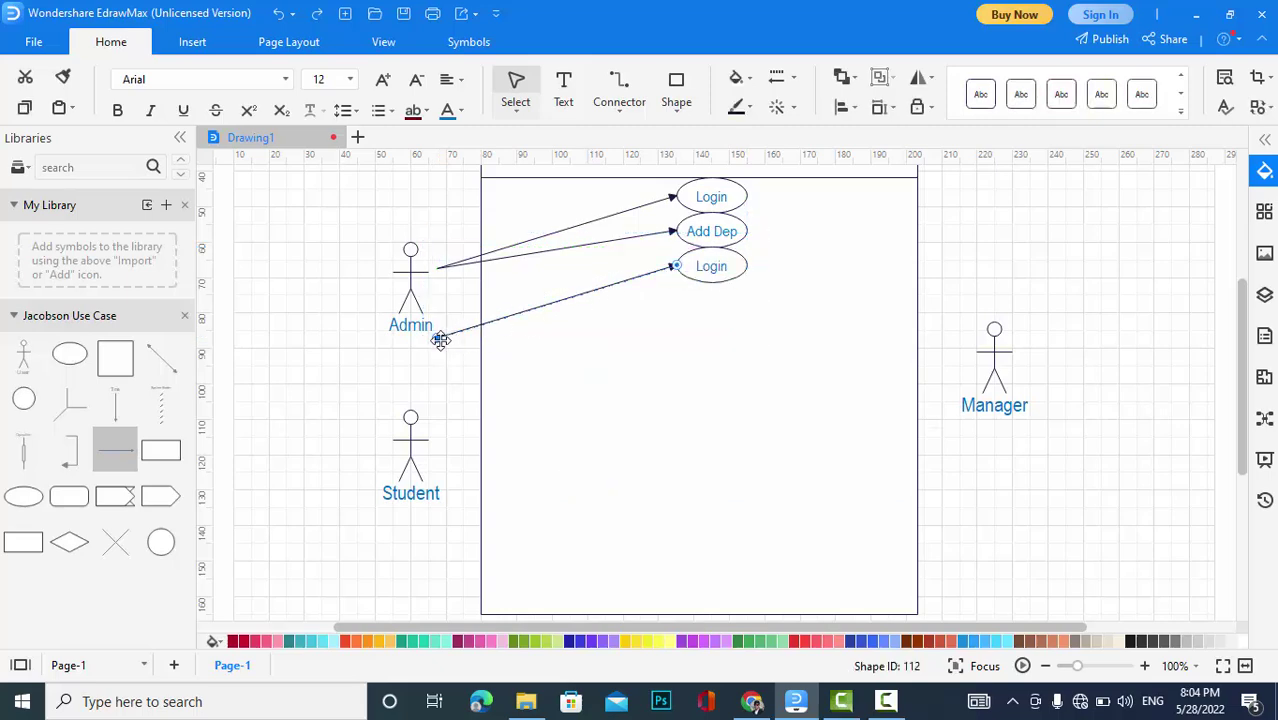
left_click_drag(437, 336, 443, 277)
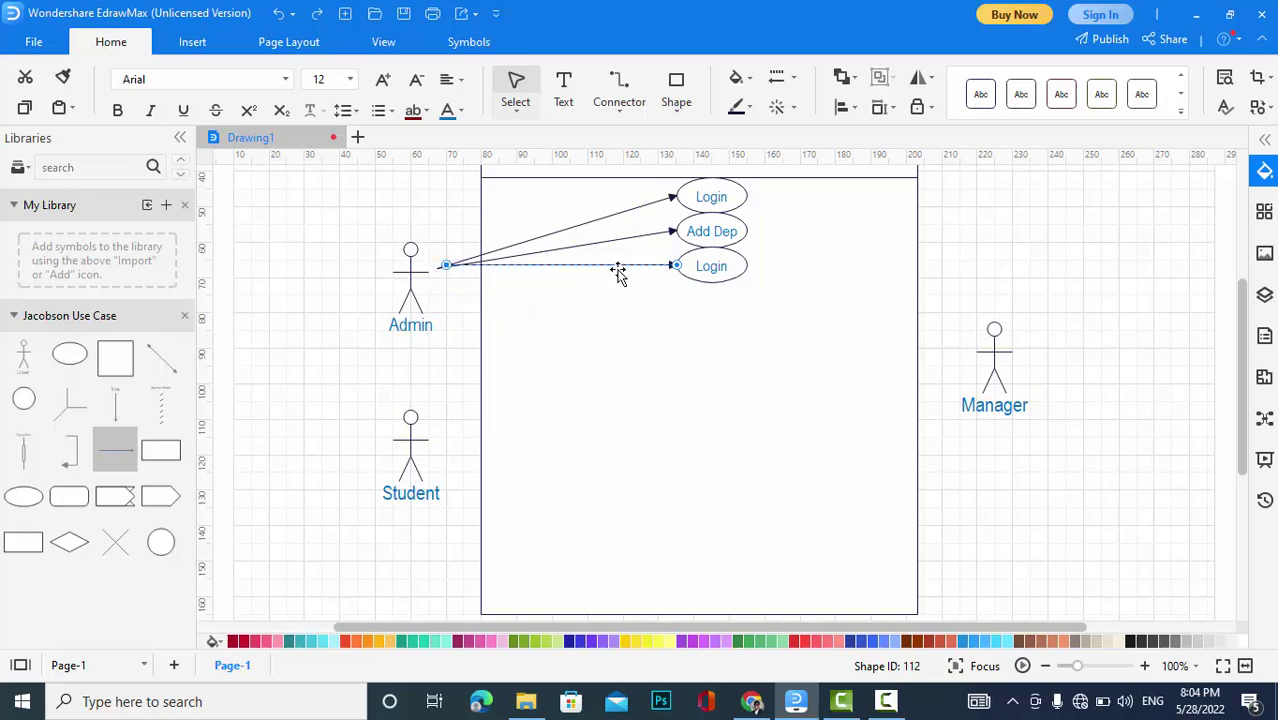
Rename the use case copy below Add Dep as "Add Class".
double_click(705, 266)
type("Ad")
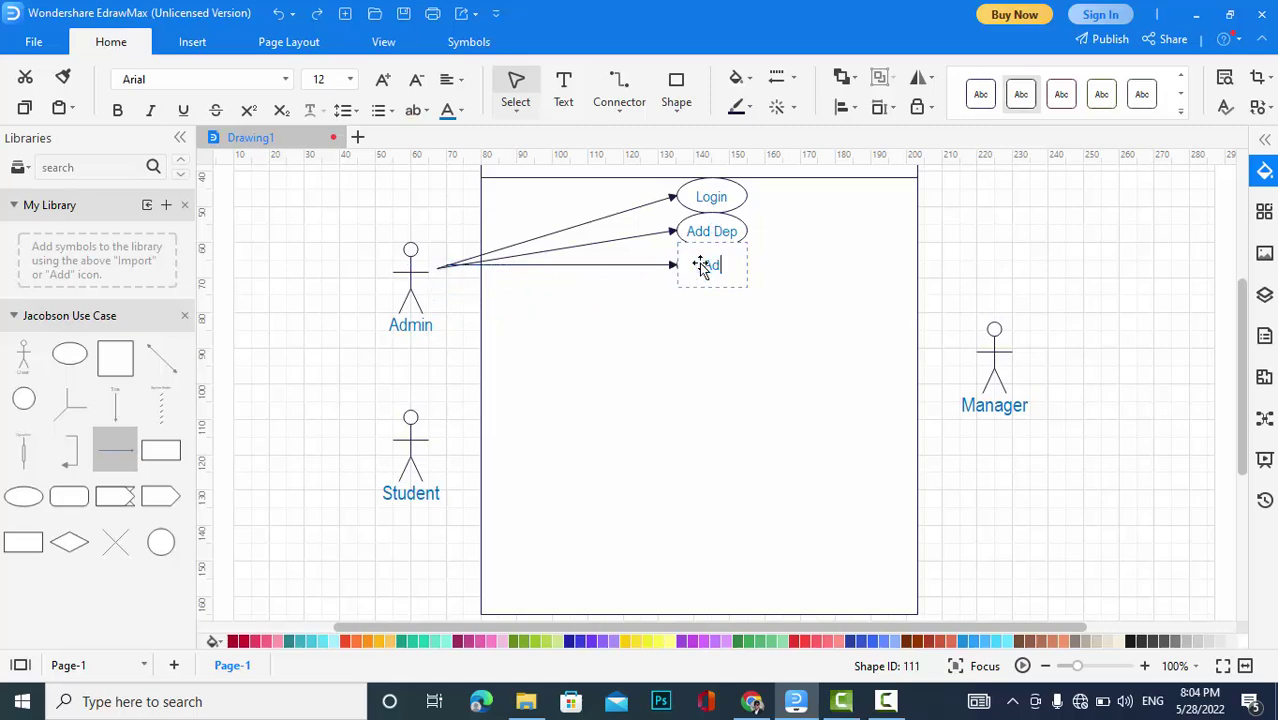
type("d Class")
left_click(794, 332)
left_click(780, 328)
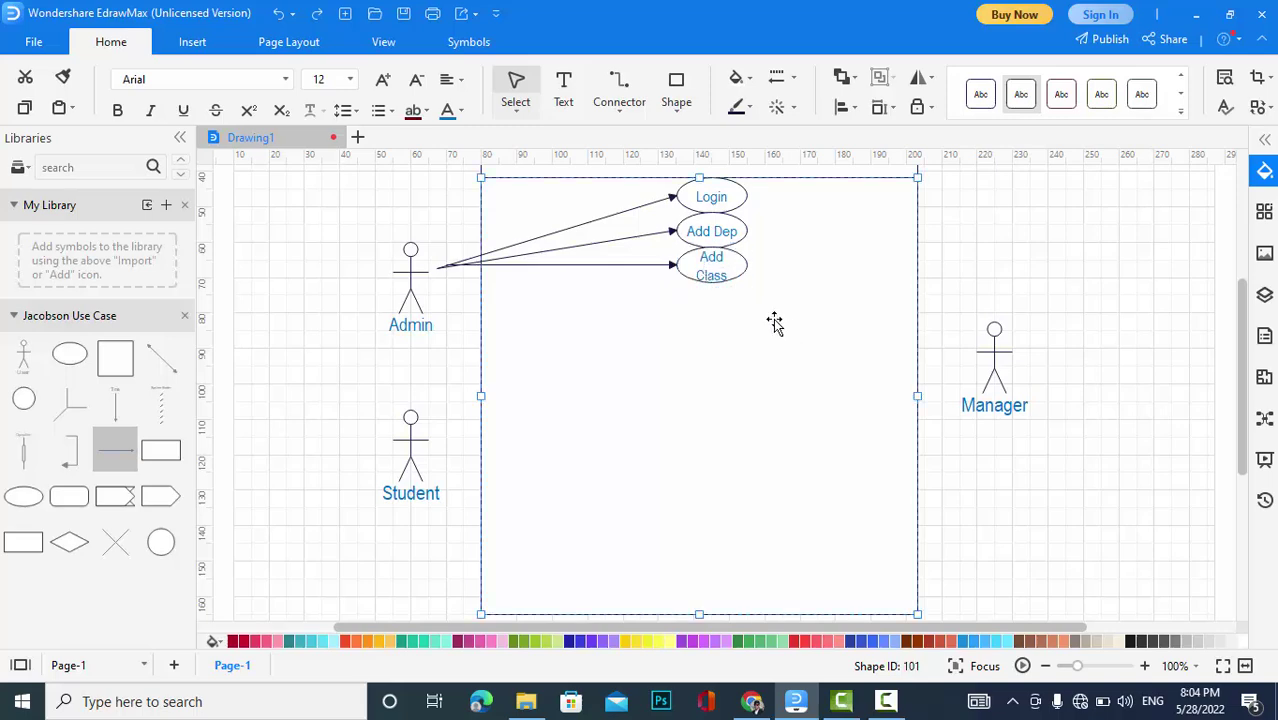
Paste a Login use case with its arrow directly below Add Class and move the arrow's start point to Admin.
key("ctrl+v")
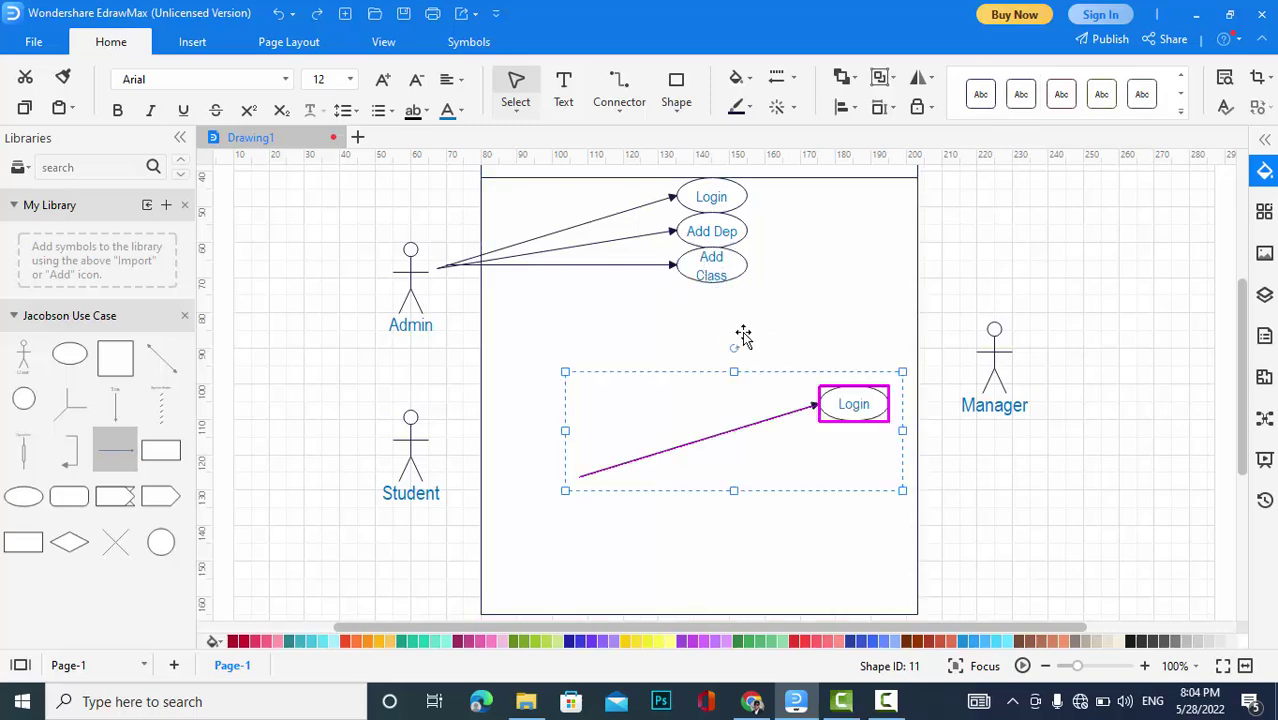
left_click_drag(841, 410, 692, 304)
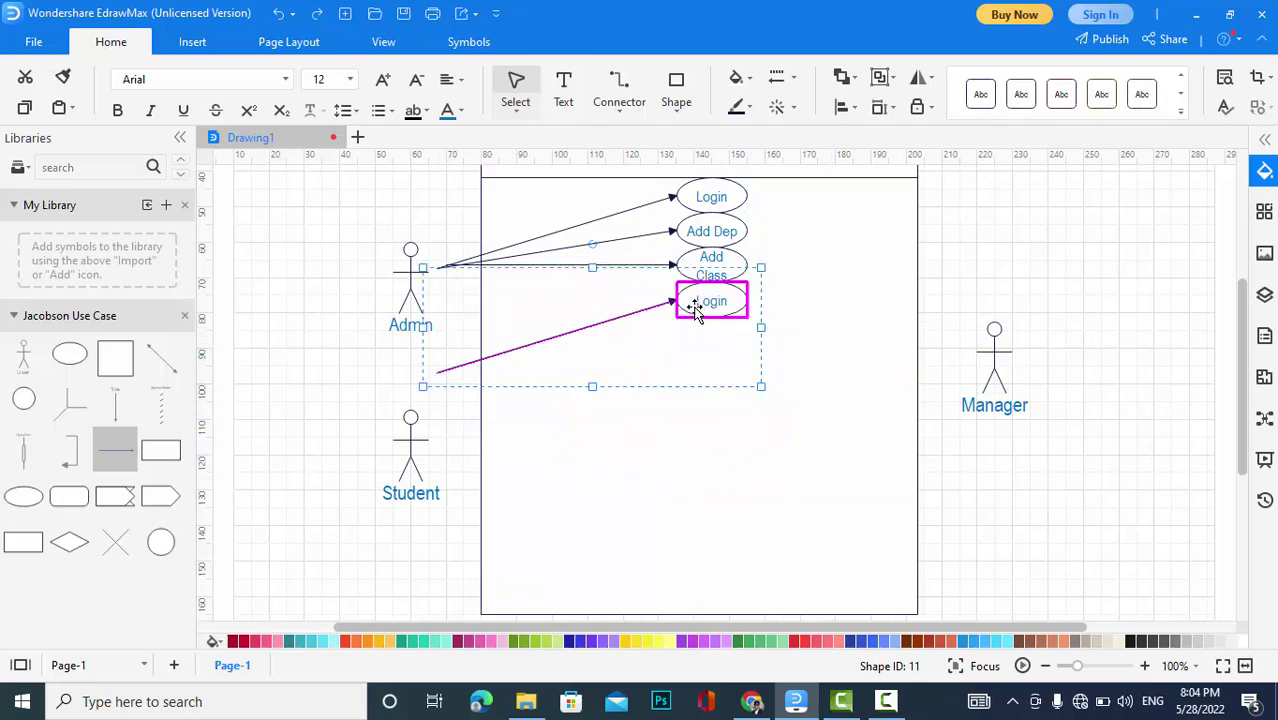
left_click(627, 318)
left_click(610, 319)
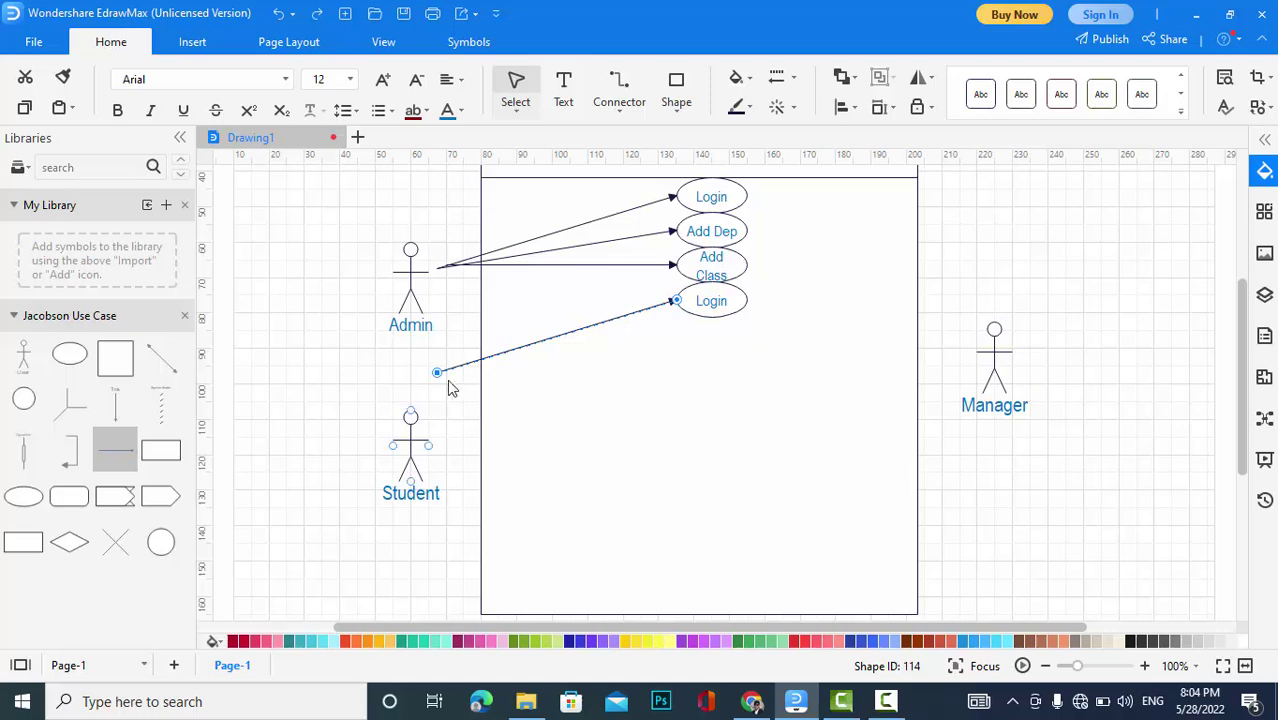
left_click_drag(437, 366, 448, 268)
Rename the use case copy below Add Class as "Add Sem".
left_click(712, 303)
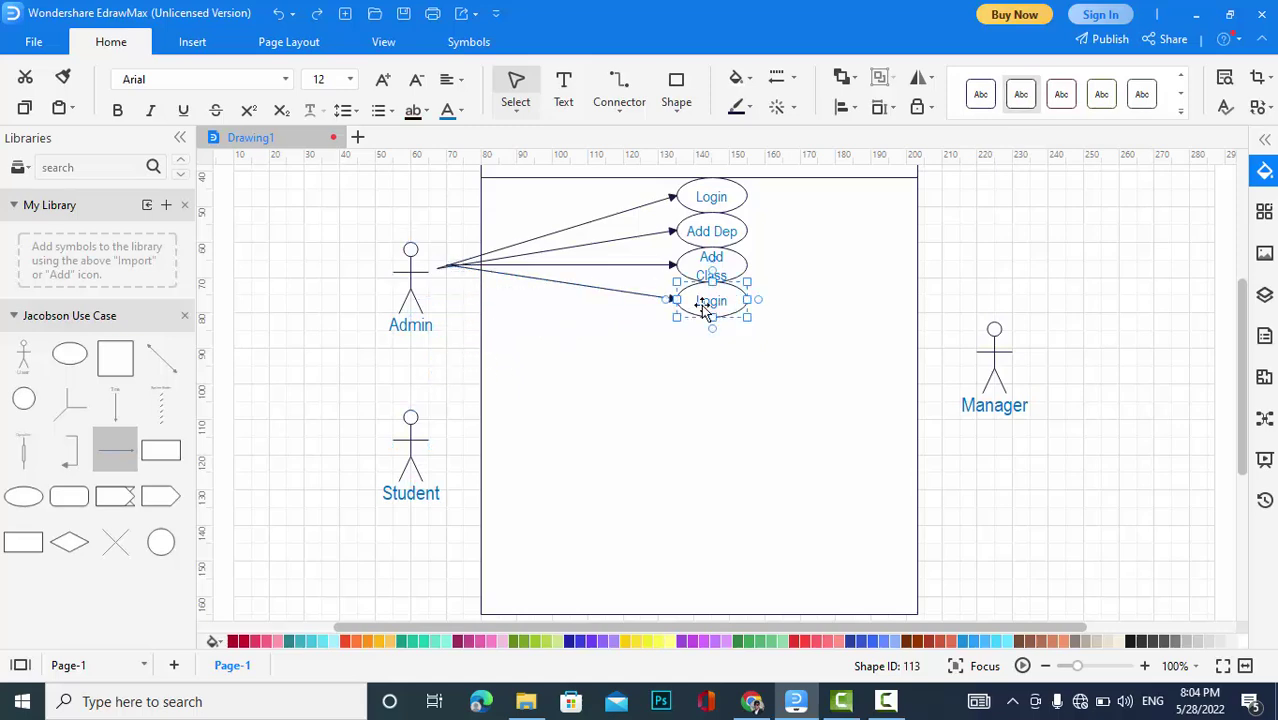
double_click(710, 305)
type("Add Sem")
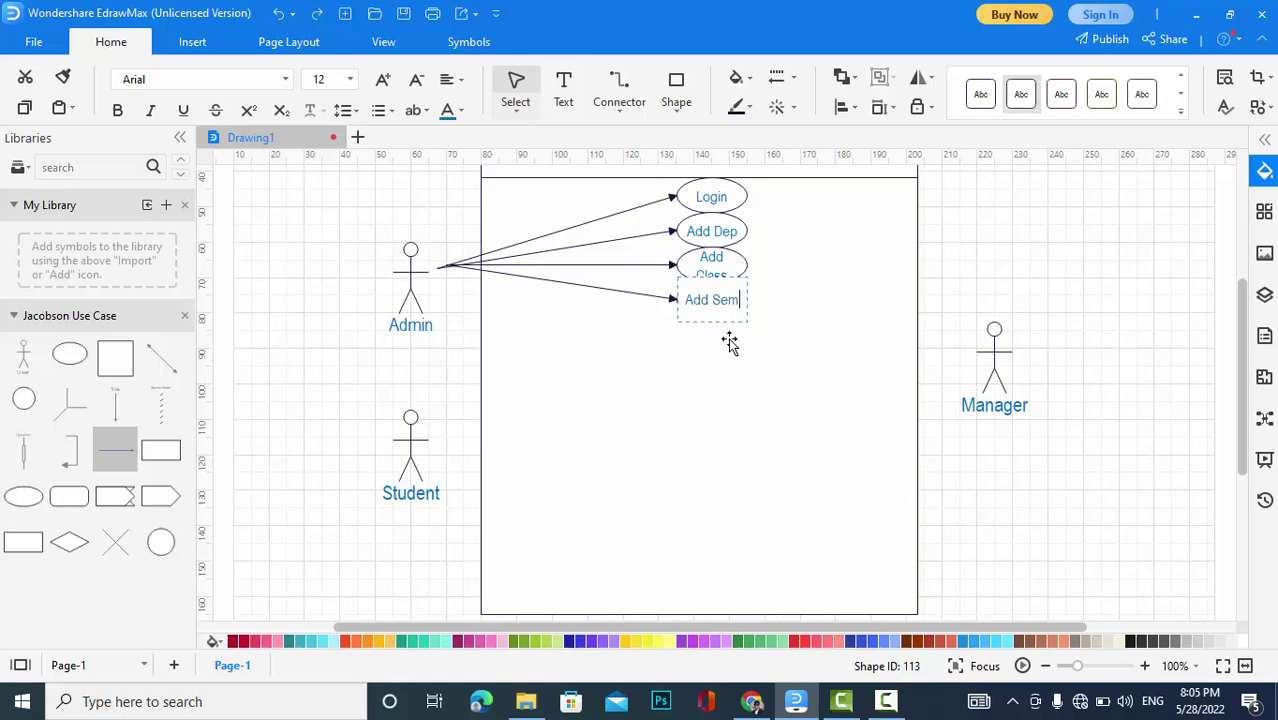
left_click(736, 366)
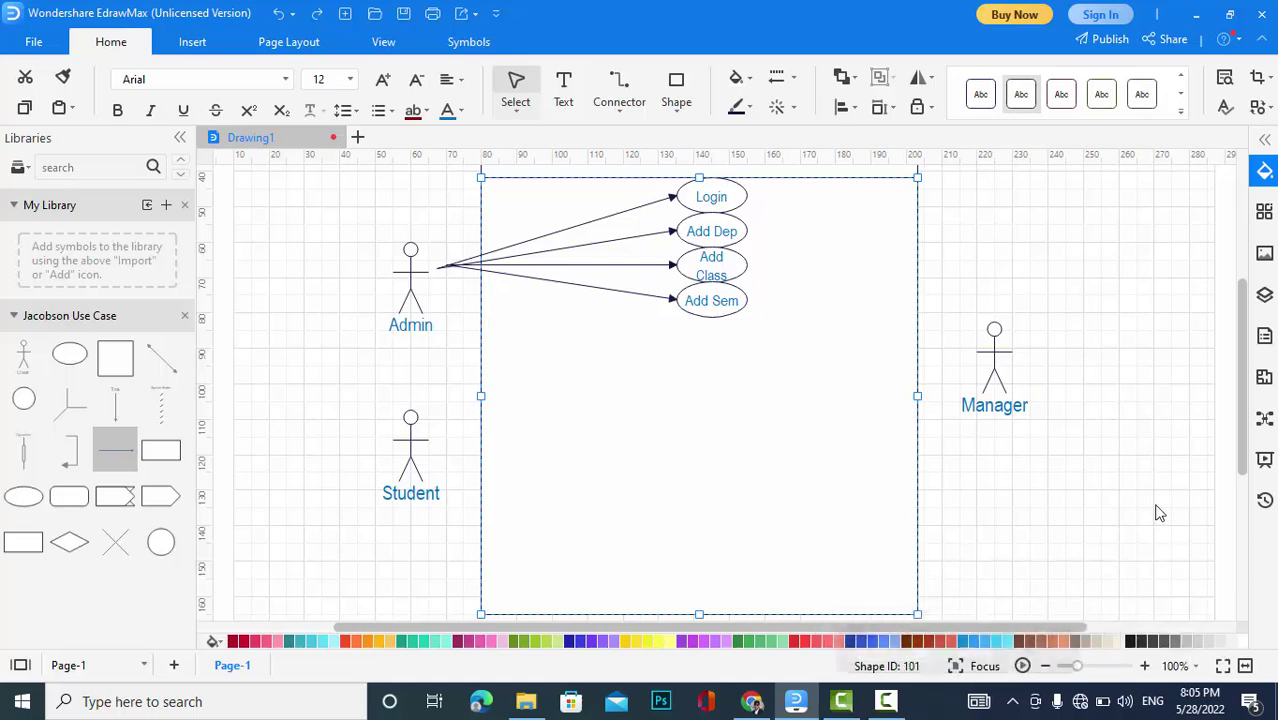
Paste a Login use case with its arrow near the system boundary's lower edge and move the arrow's start point to Admin.
key("ctrl+v")
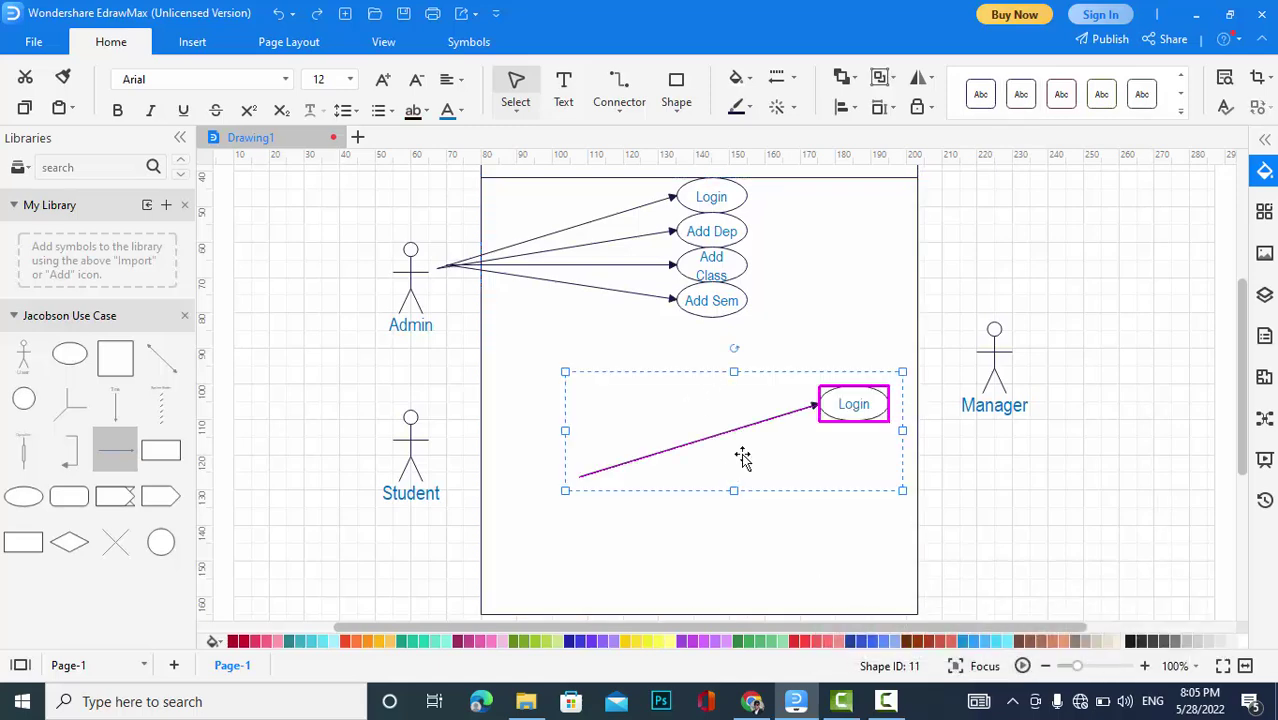
left_click_drag(850, 405, 721, 563)
left_click(659, 556)
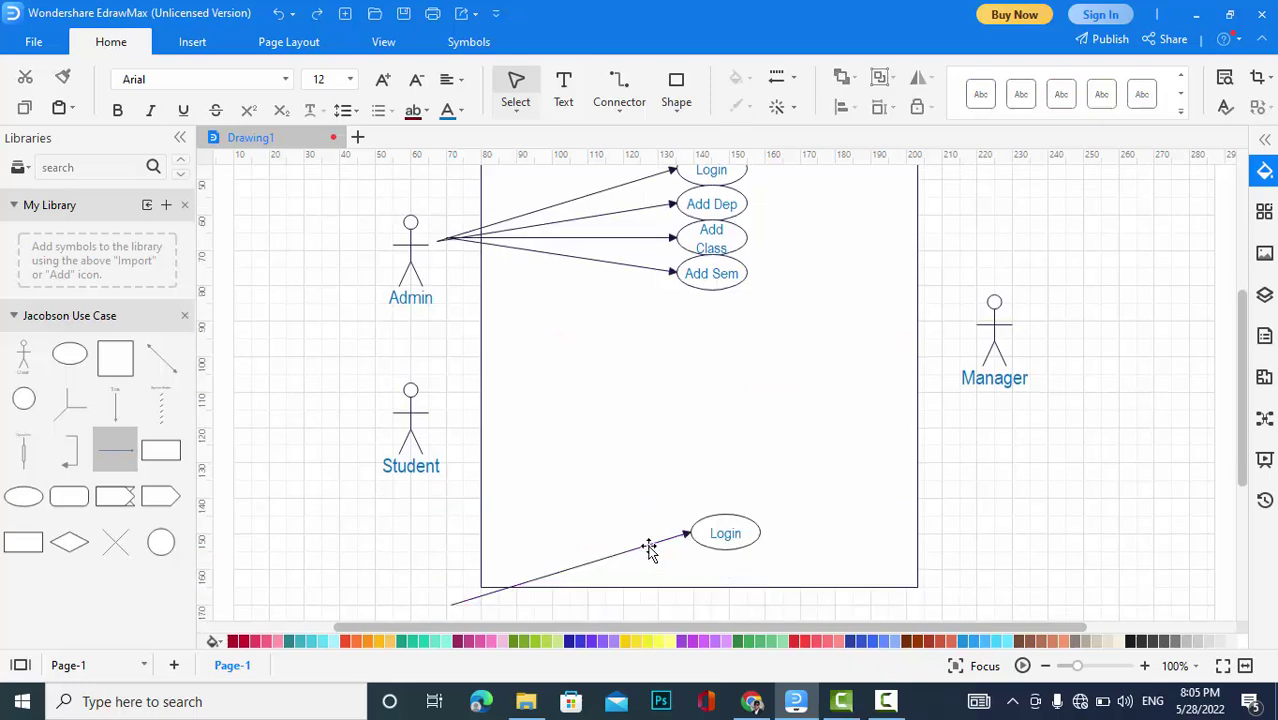
left_click(621, 551)
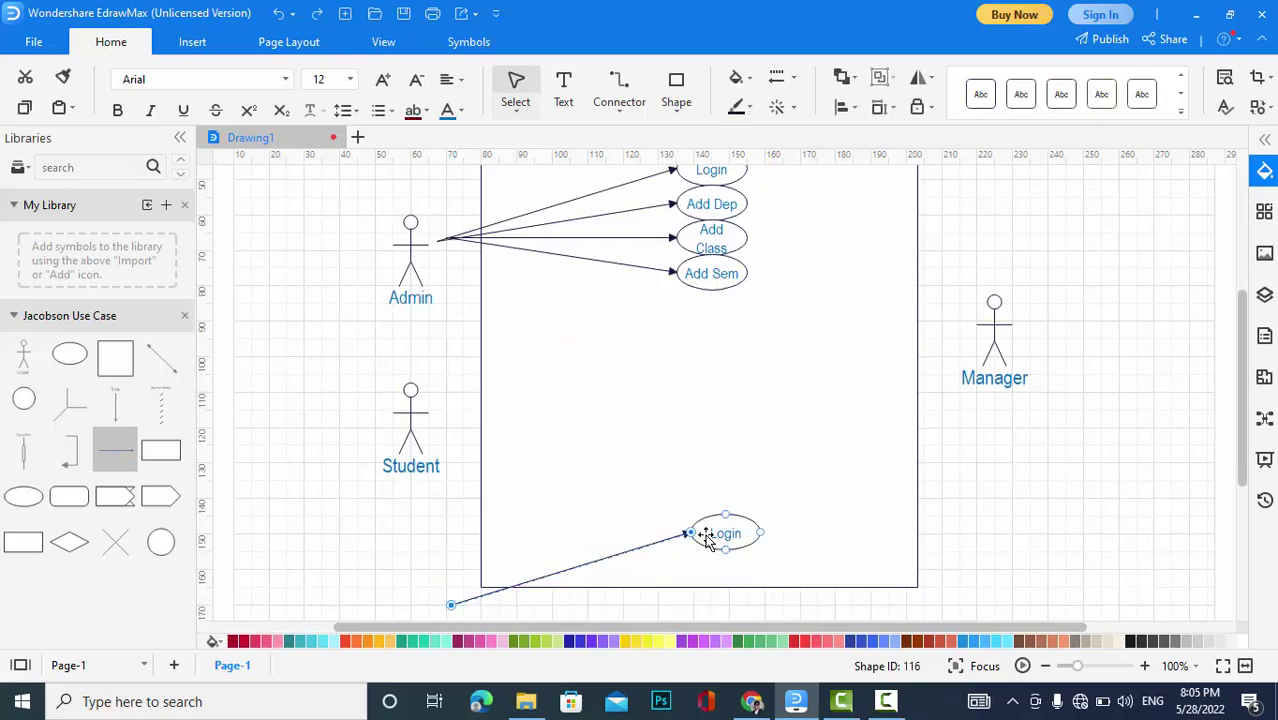
left_click_drag(448, 606, 449, 248)
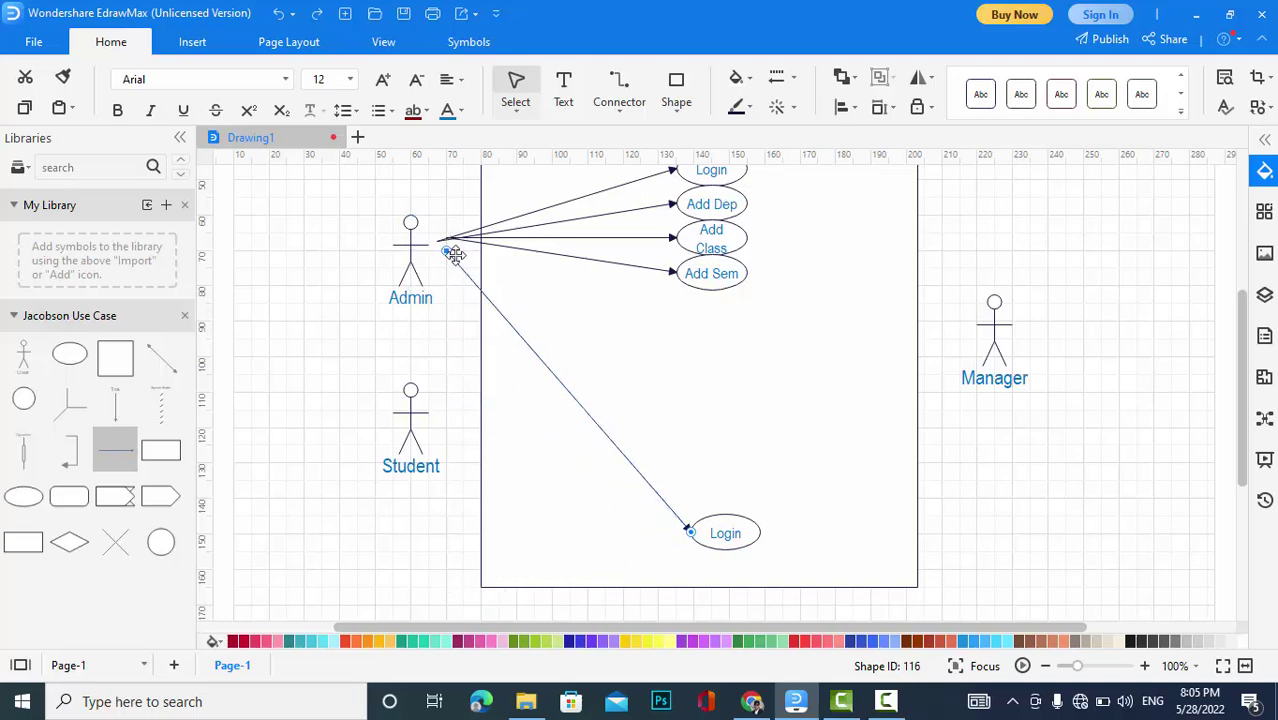
Move the lowest use case onto the boundary's bottom edge, rename it "Logout" and reattach Admin's arrowhead to it.
left_click_drag(728, 532, 724, 563)
double_click(724, 563)
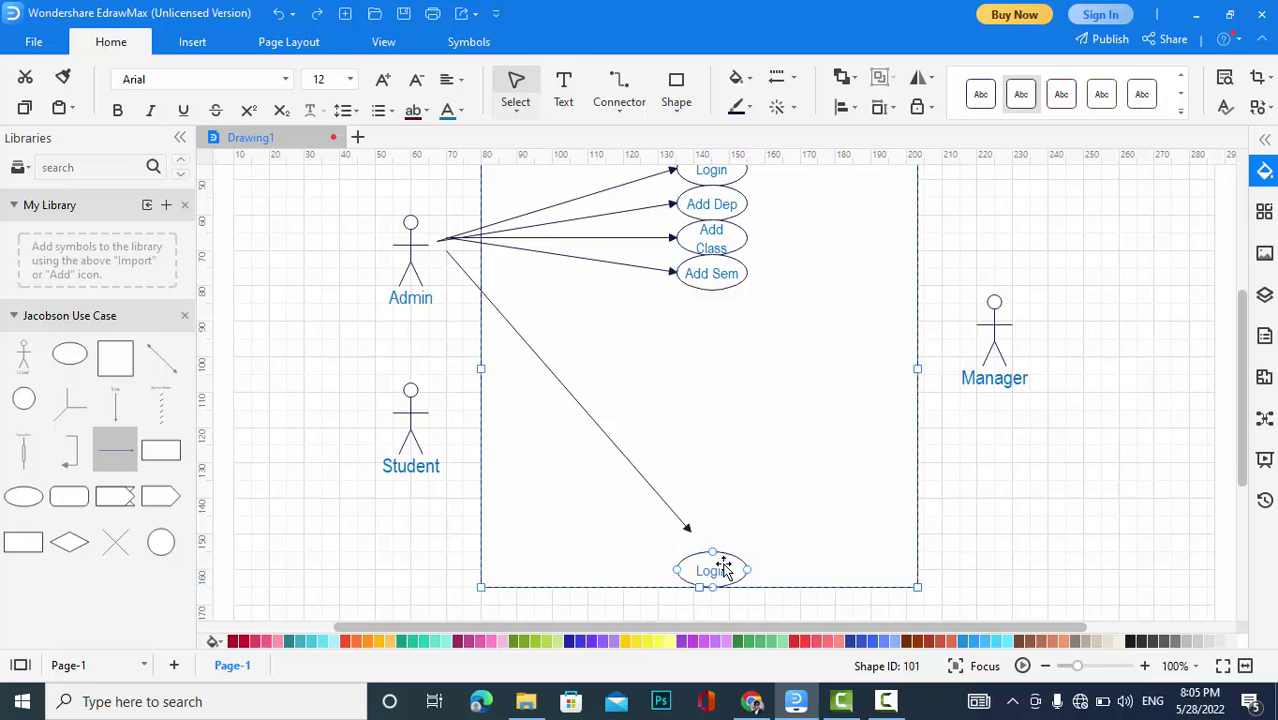
type("Logout")
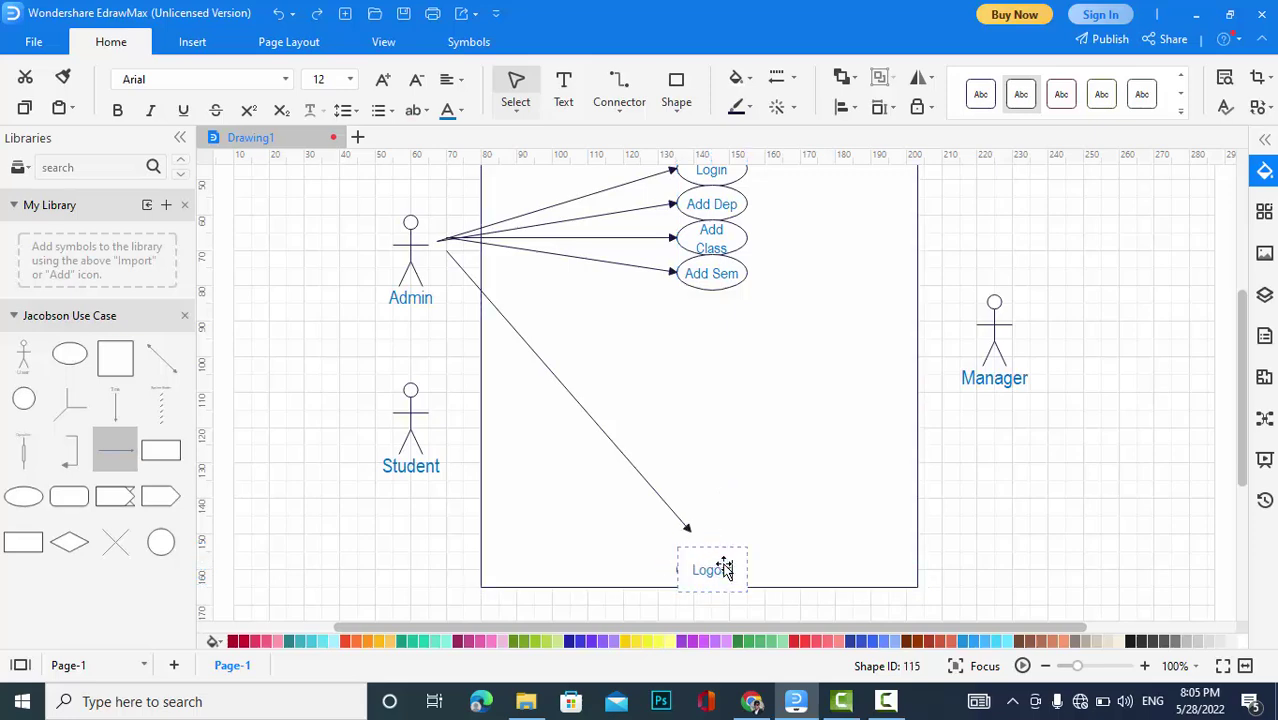
left_click_drag(674, 516, 684, 565)
left_click(729, 515)
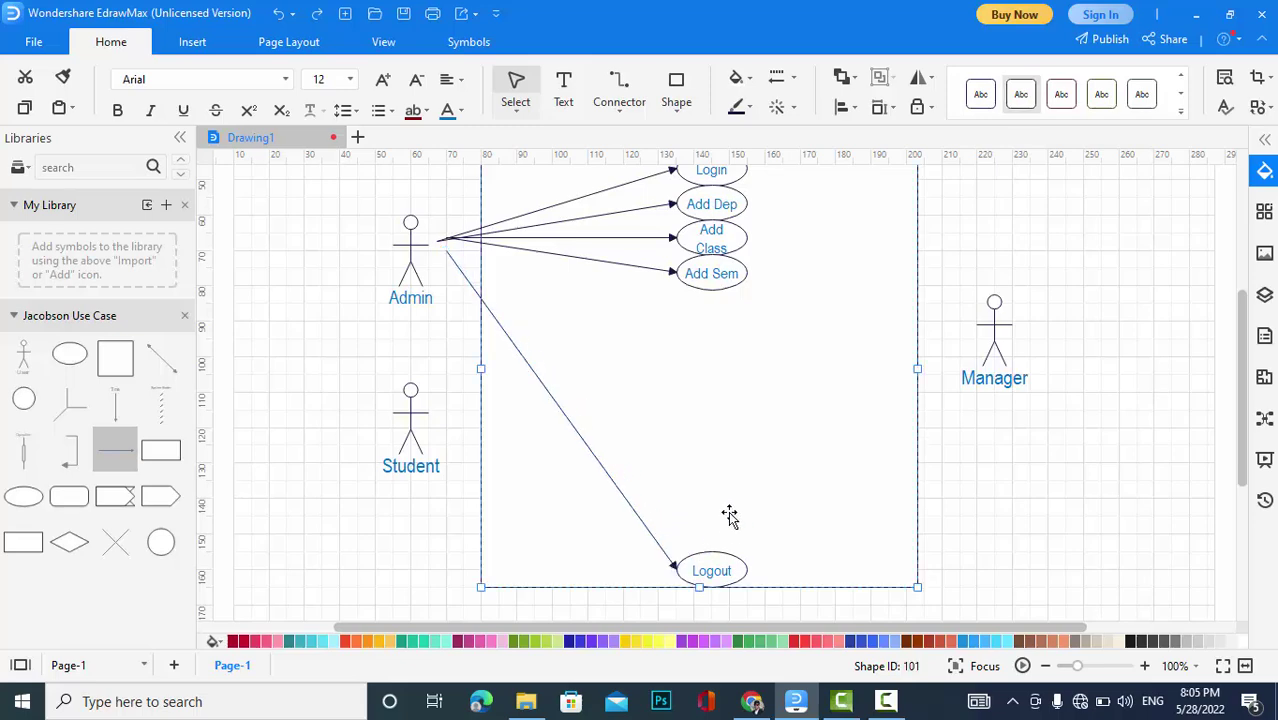
Paste a Login use case with its arrow directly above Logout and rename it "See Student Prof".
key("ctrl+v")
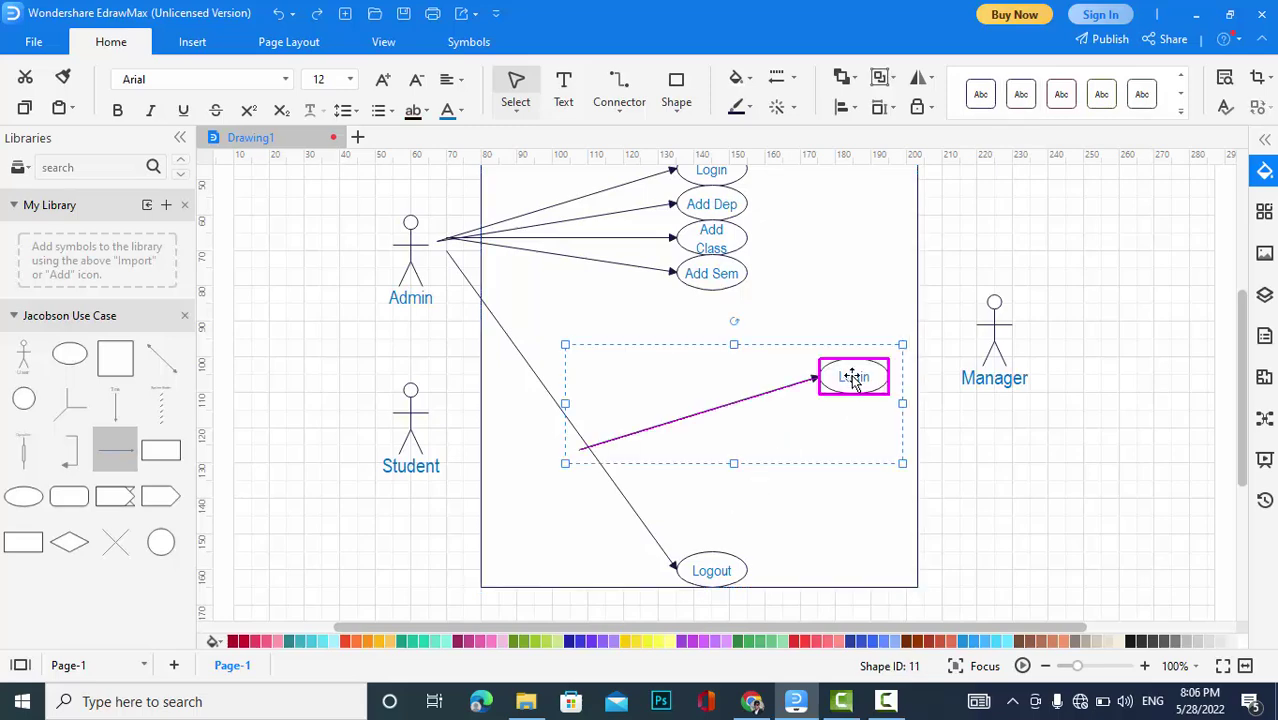
left_click_drag(850, 377, 703, 519)
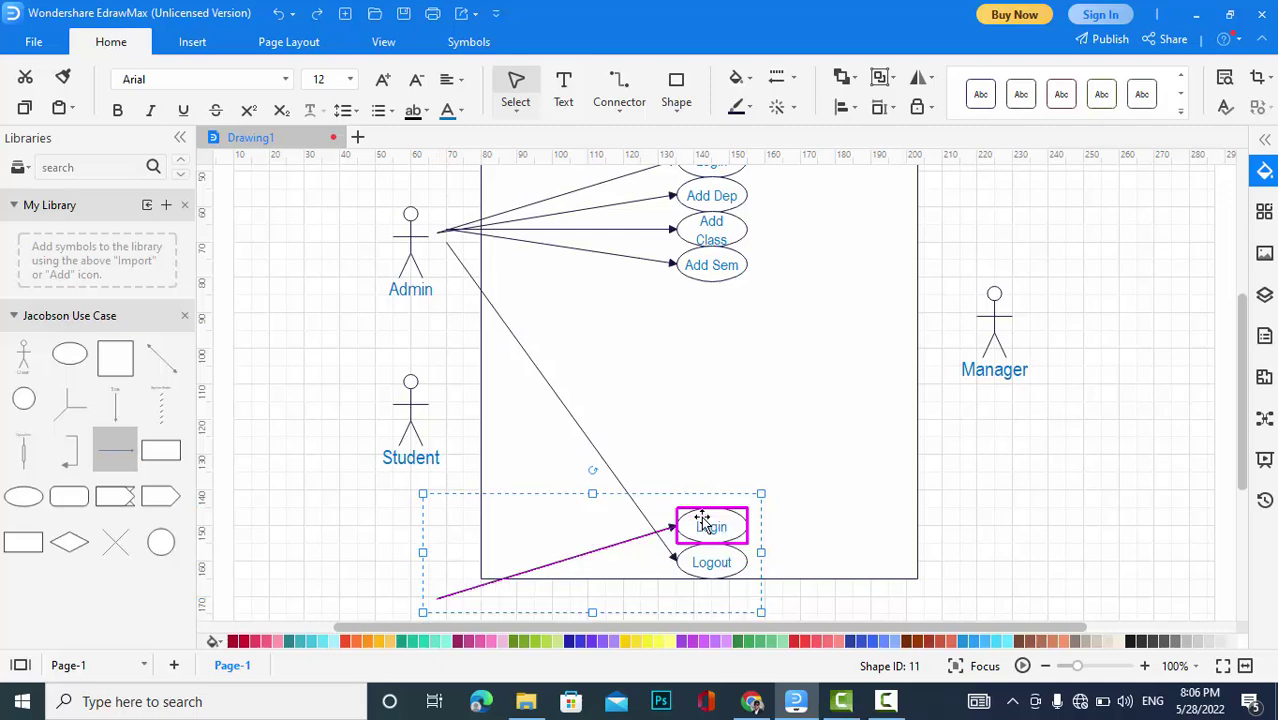
double_click(707, 522)
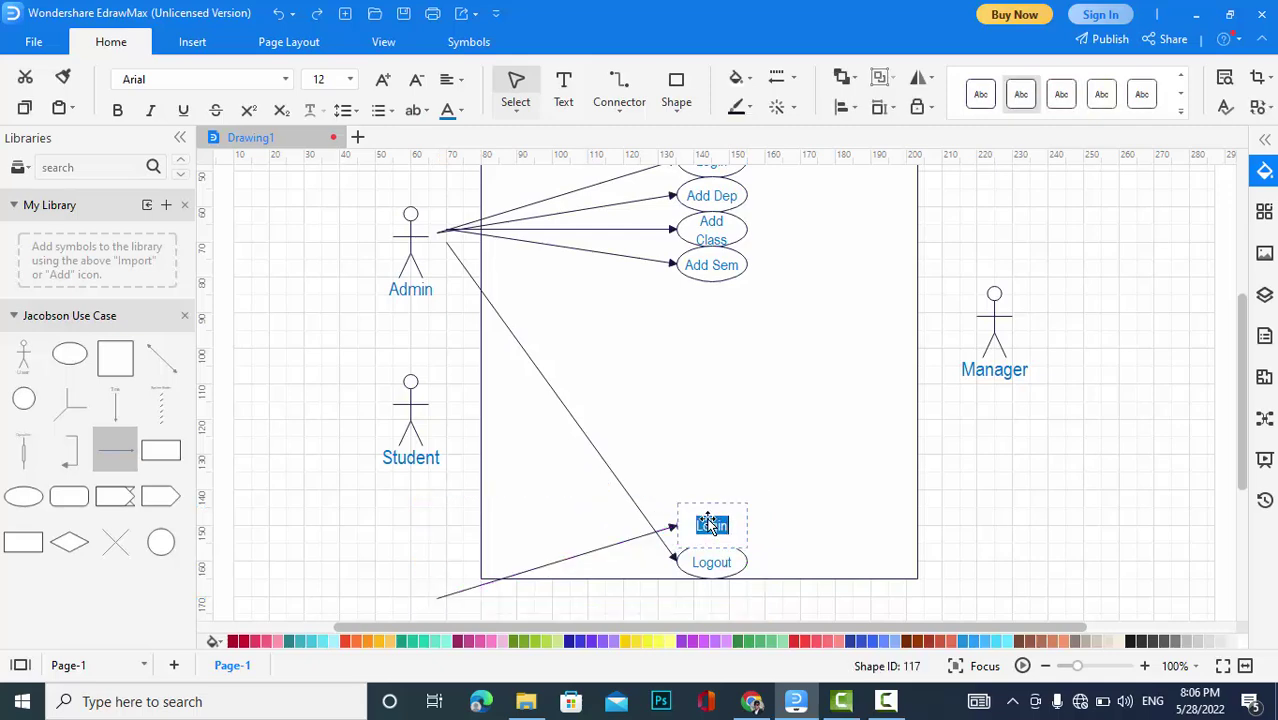
type("See Student Prof")
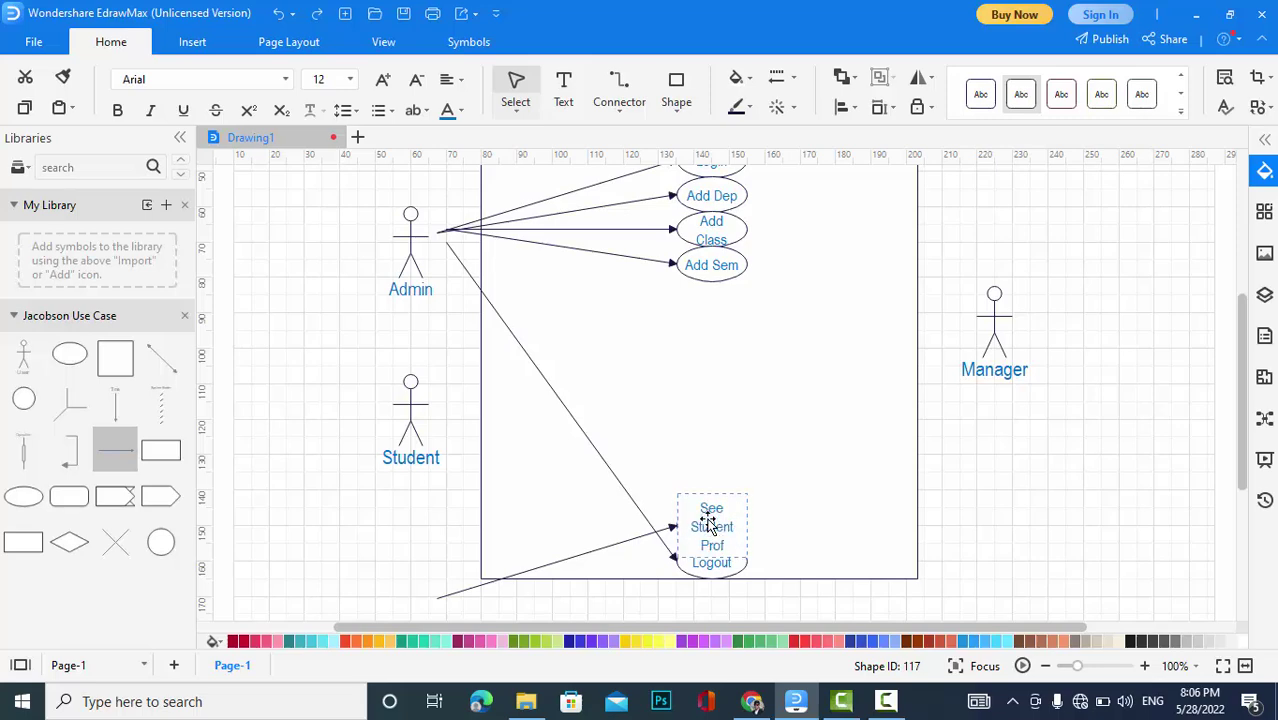
left_click(847, 573)
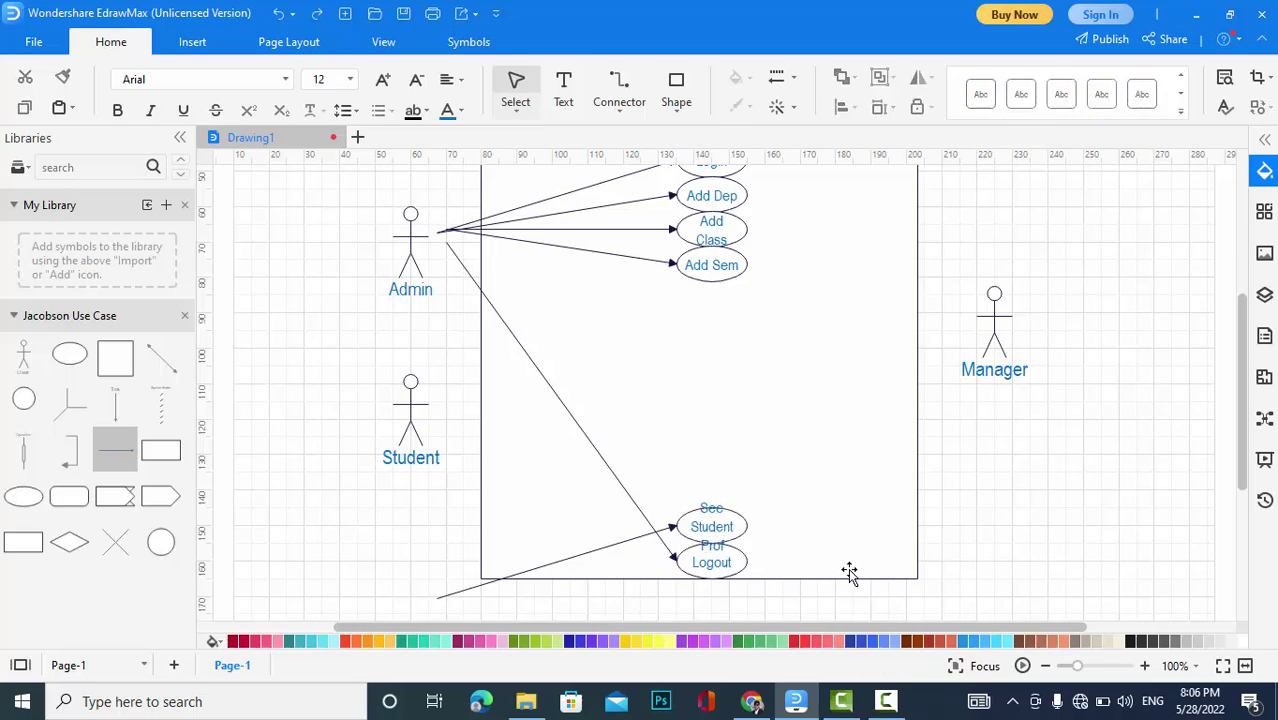
Enlarge the See Student Prof ellipse so its label fits inside, keeping it directly above Logout.
left_click(727, 525)
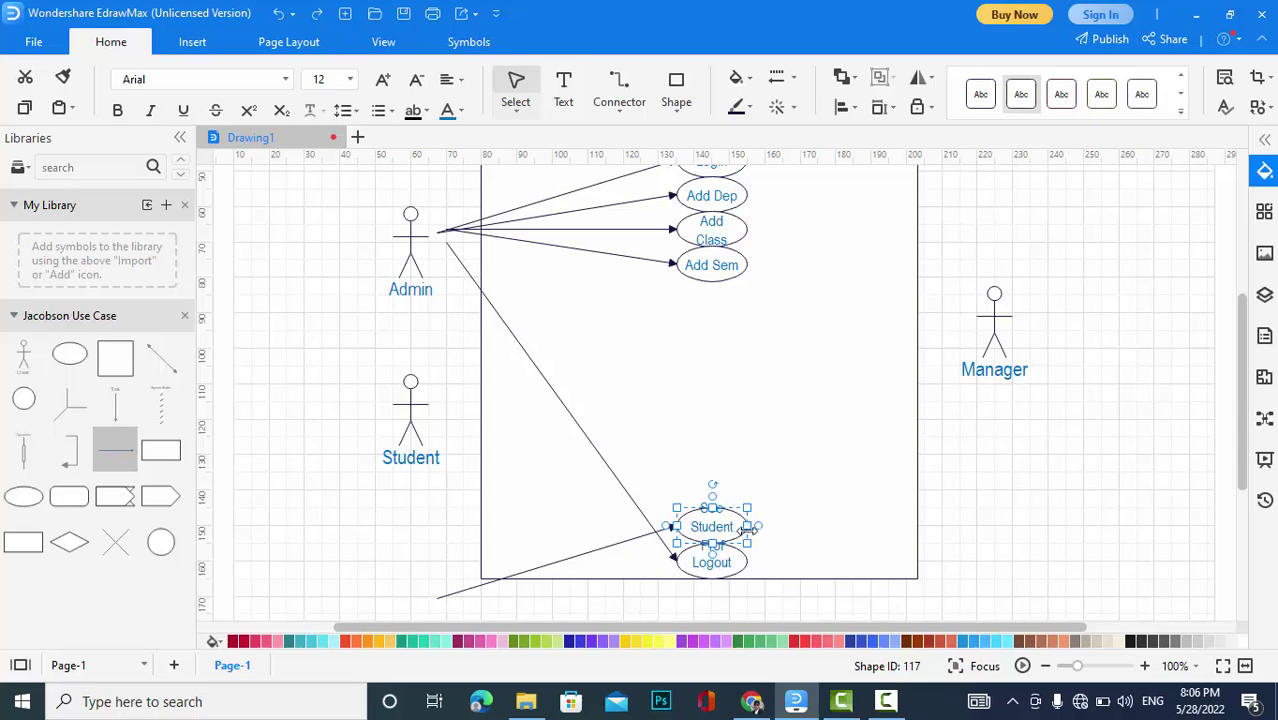
left_click_drag(748, 525, 719, 525)
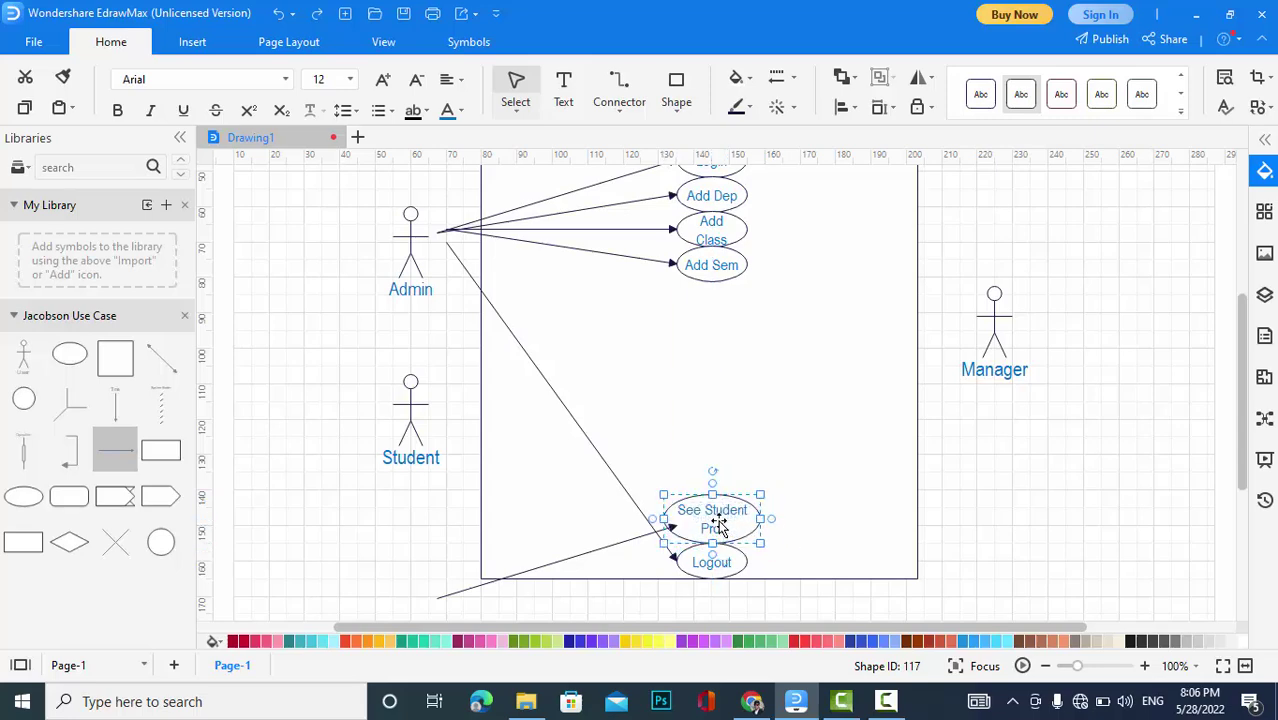
left_click(806, 538)
Move the loose arrow's start point to Admin and attach its arrowhead to the edge of the See Student Prof ellipse.
left_click(598, 552)
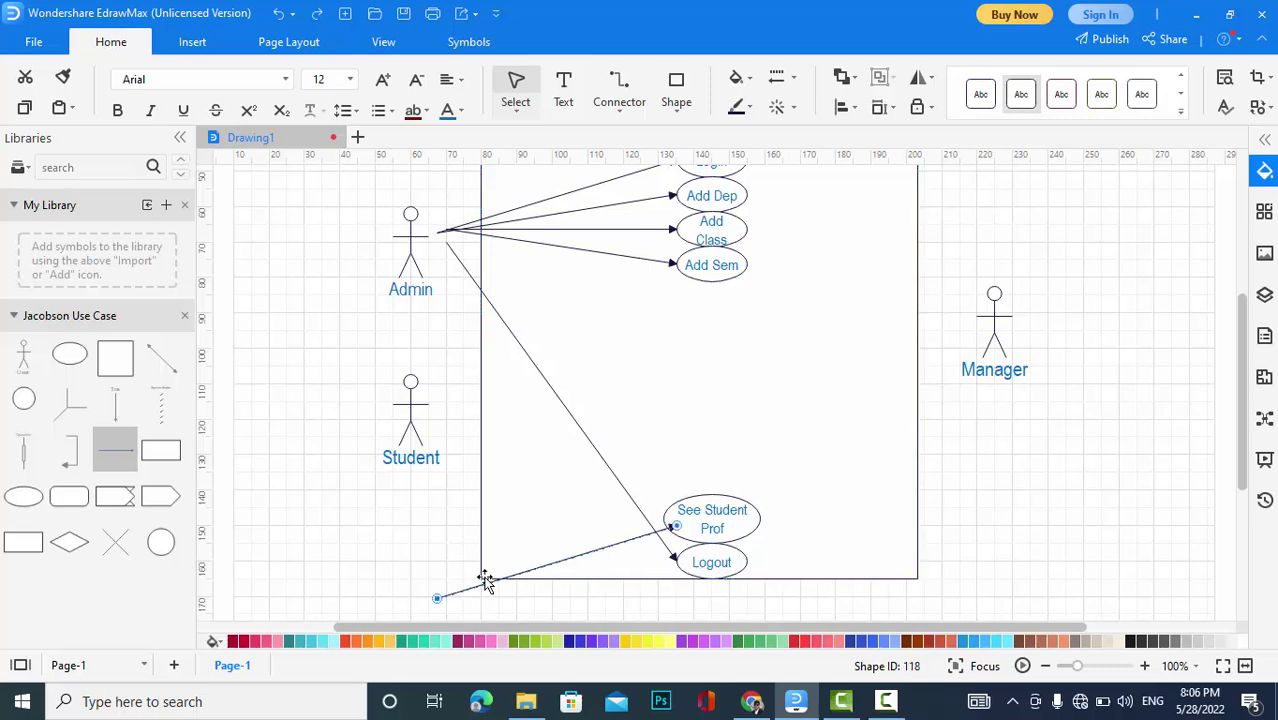
left_click_drag(437, 598, 447, 238)
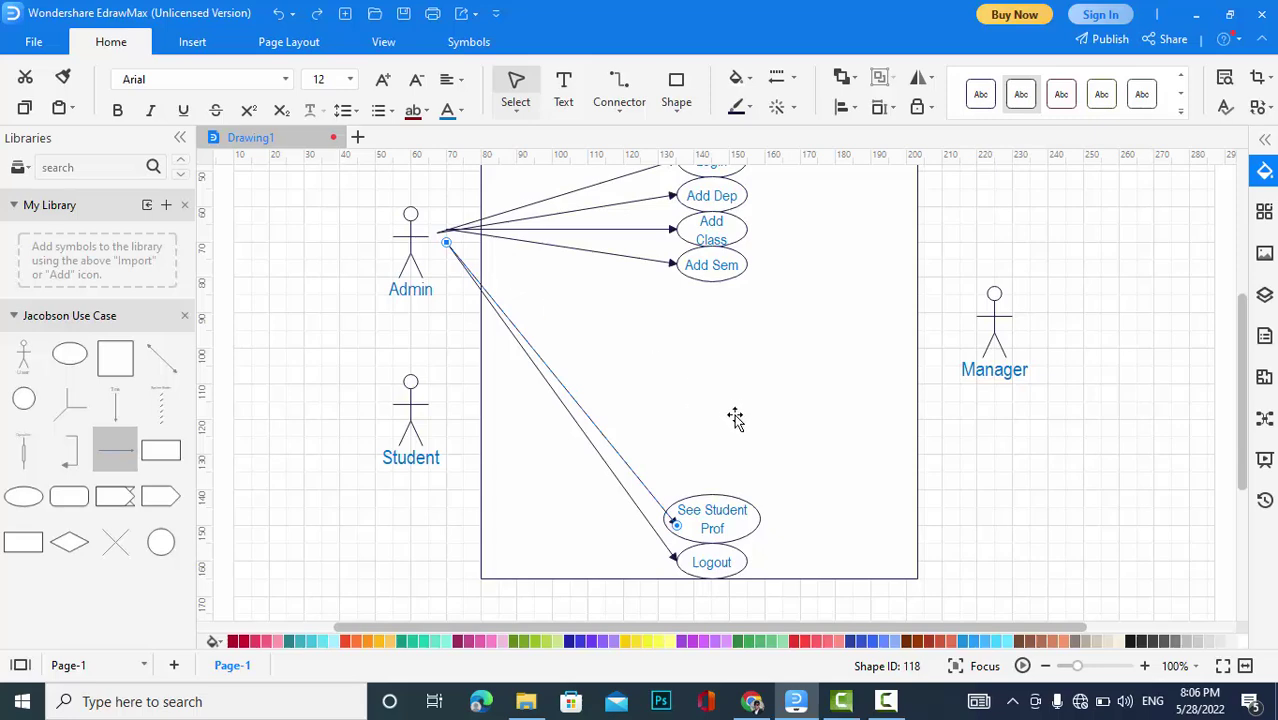
left_click_drag(672, 518, 664, 517)
left_click(831, 475)
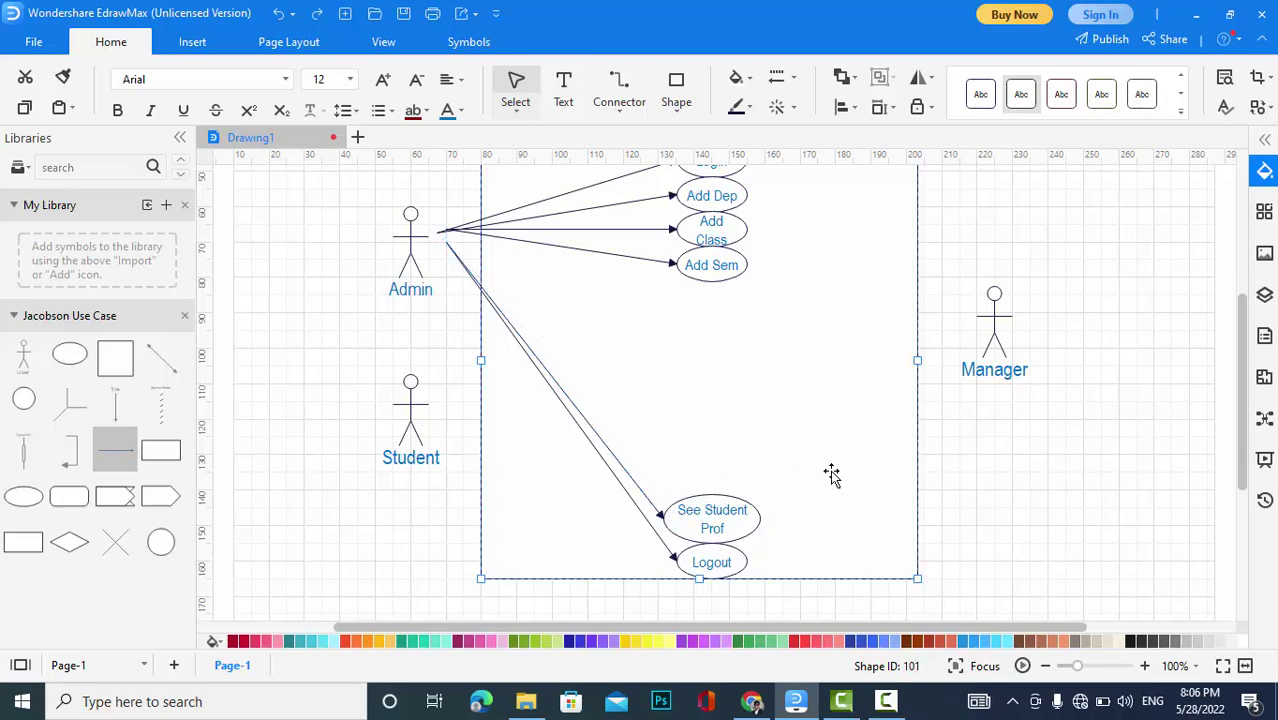
Paste a Login use case with its arrow directly above See Student Prof and move the arrow's start point to Admin.
key("ctrl+v")
left_click_drag(856, 366, 704, 474)
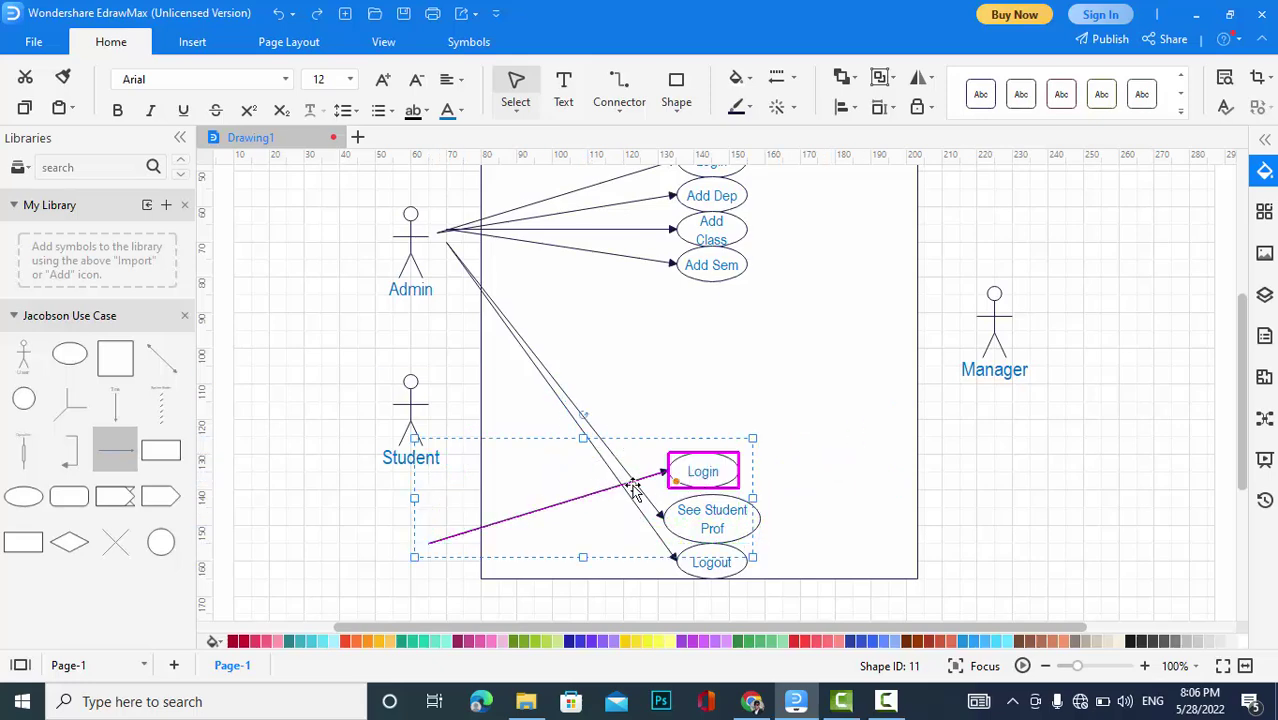
left_click(613, 485)
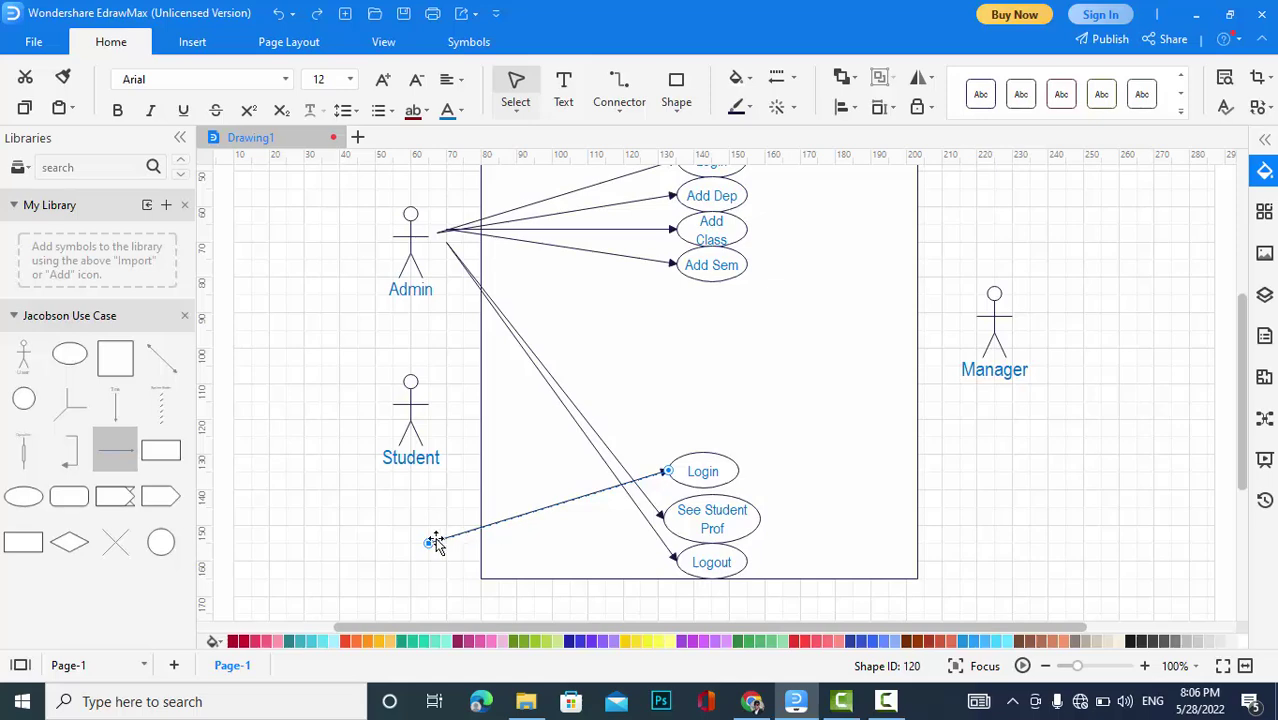
left_click_drag(428, 541, 453, 235)
Rename the pasted Login use case above See Student Prof as "See Report".
left_click(700, 468)
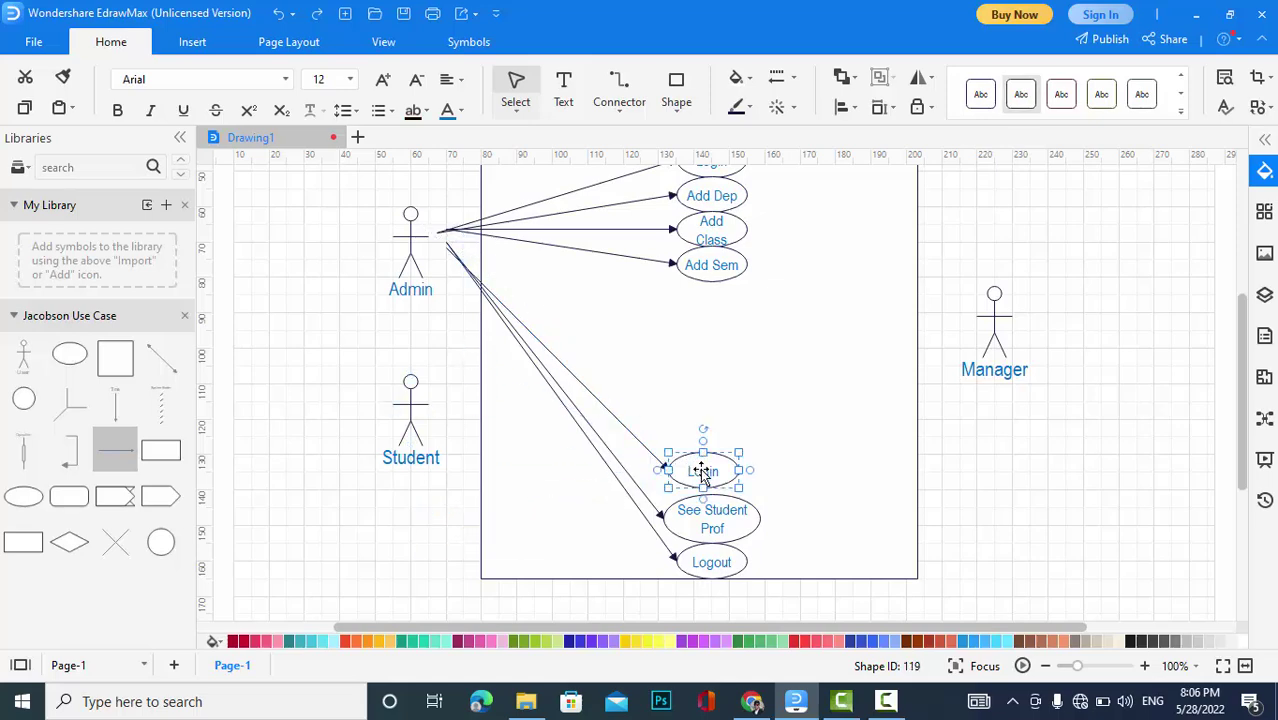
left_click(703, 471)
key("BackSpace")
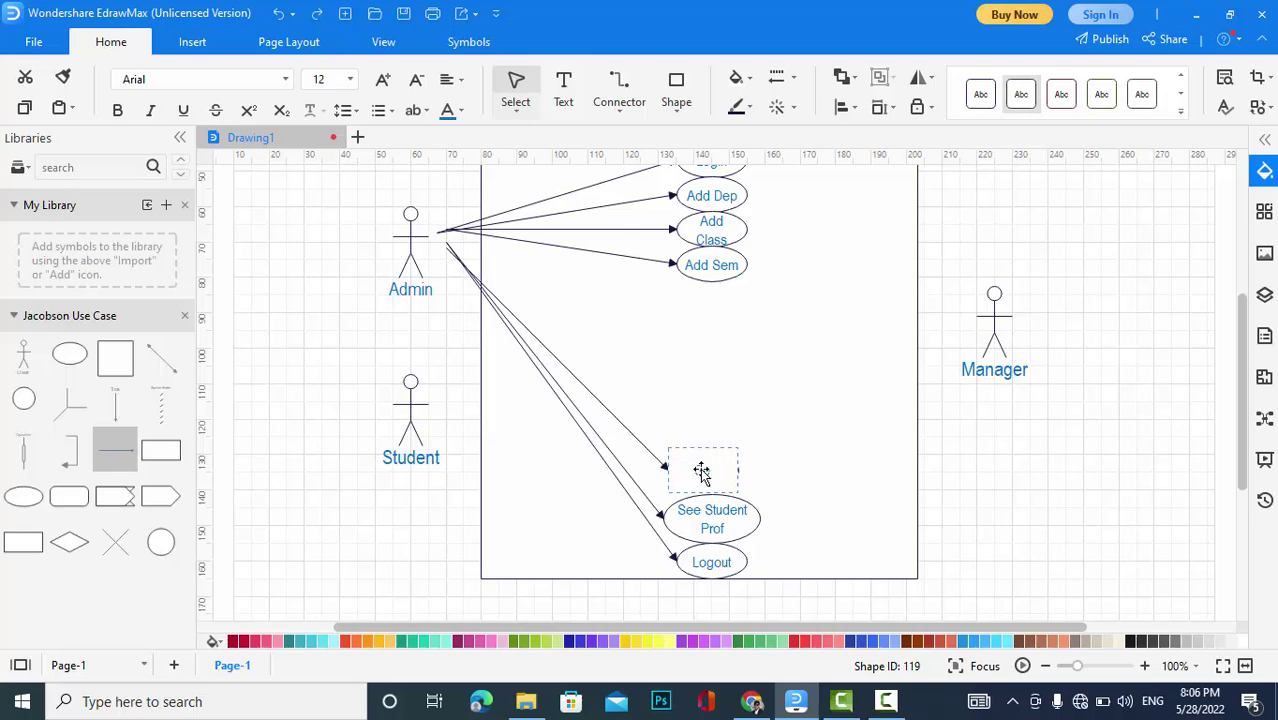
type("See Report")
left_click(826, 521)
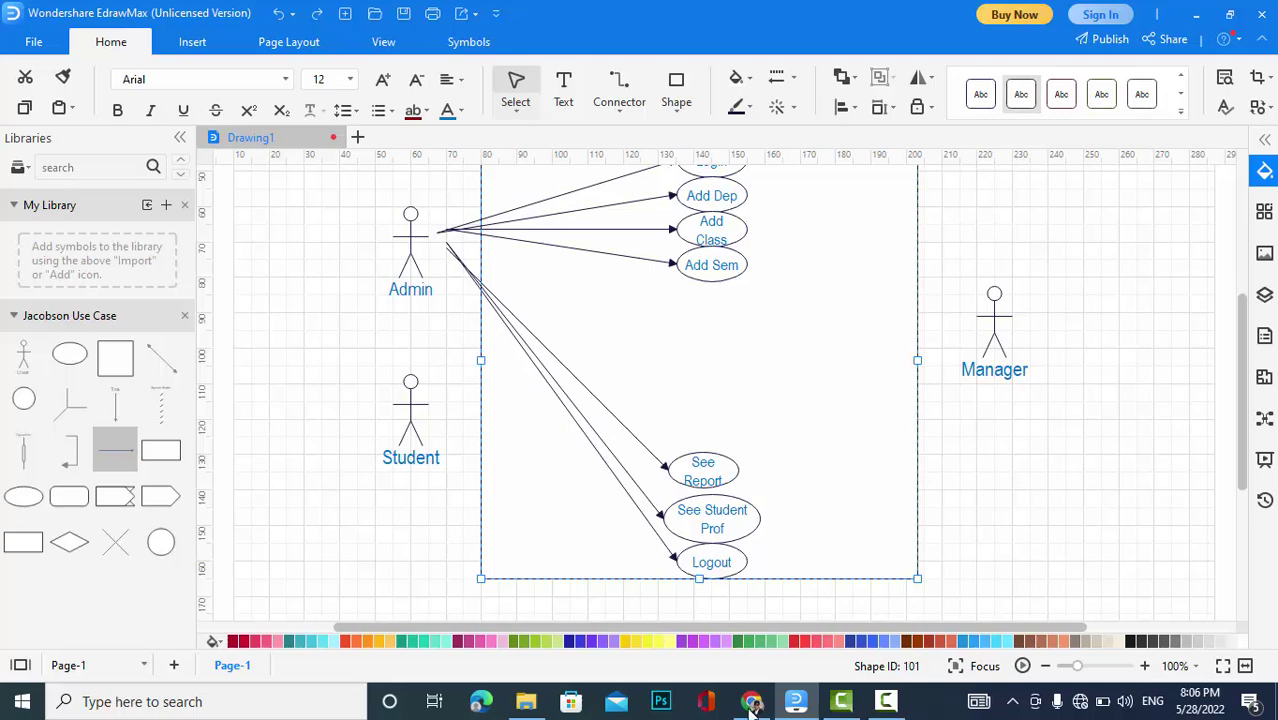
Replace the word "See" with "View" in the See Report use case label.
double_click(706, 466)
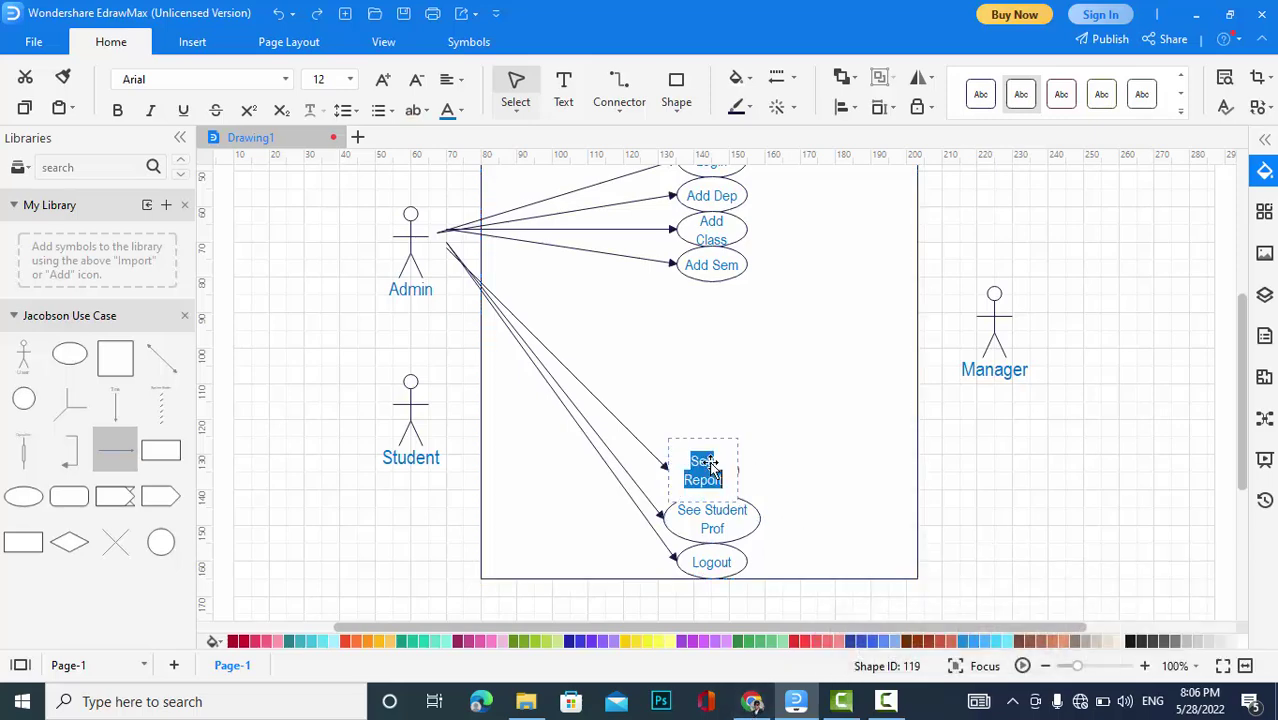
left_click(703, 463)
double_click(703, 462)
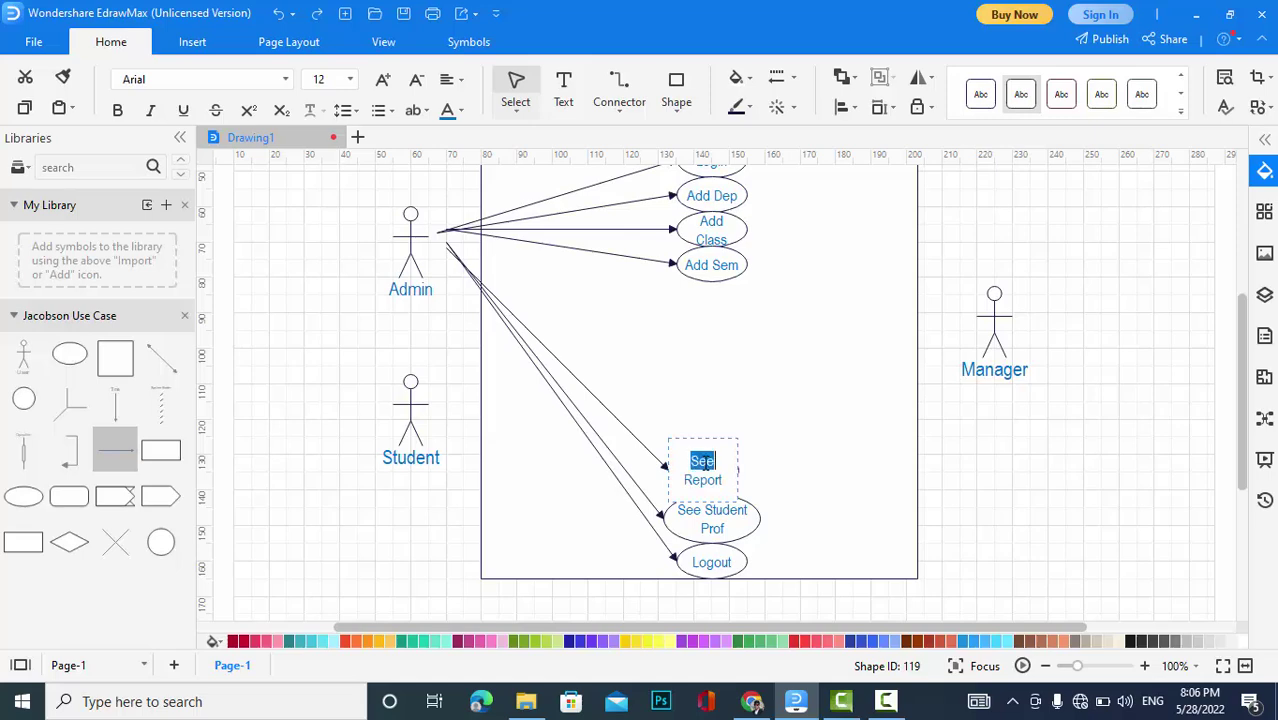
type("View")
Change the See Student Prof use case label to "View Student Prof".
left_click(693, 515)
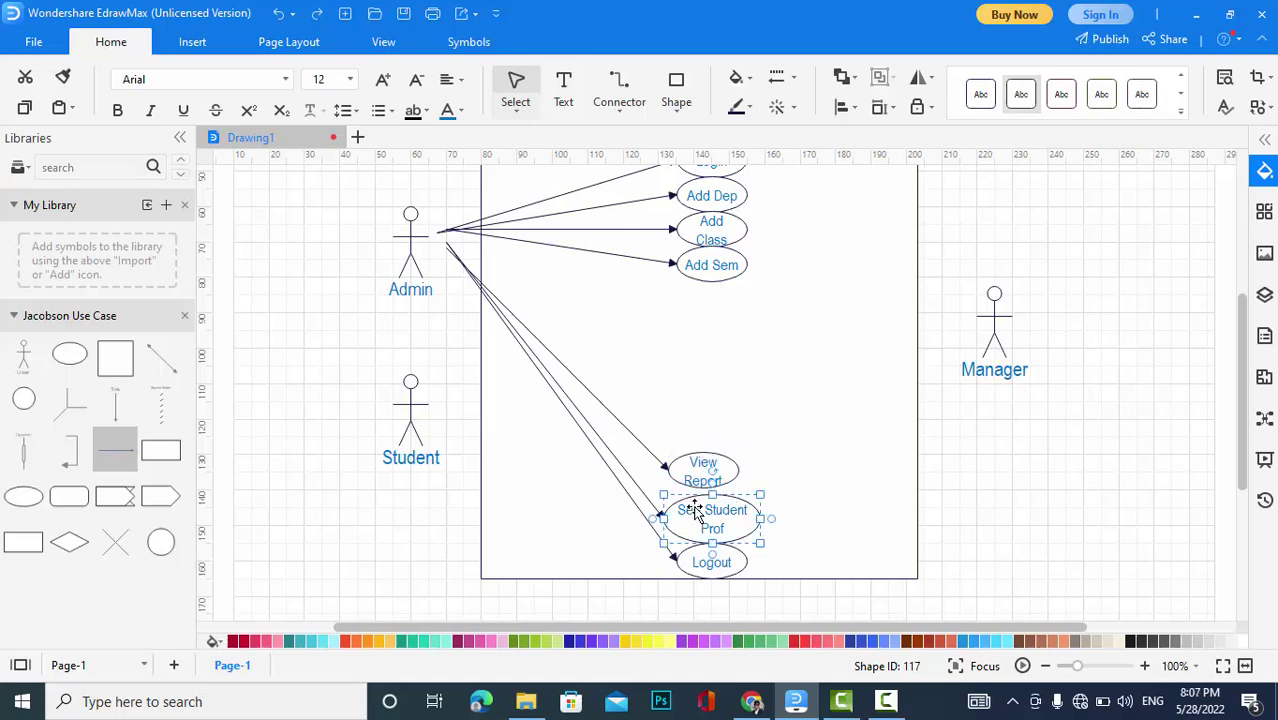
double_click(697, 512)
left_click(696, 511)
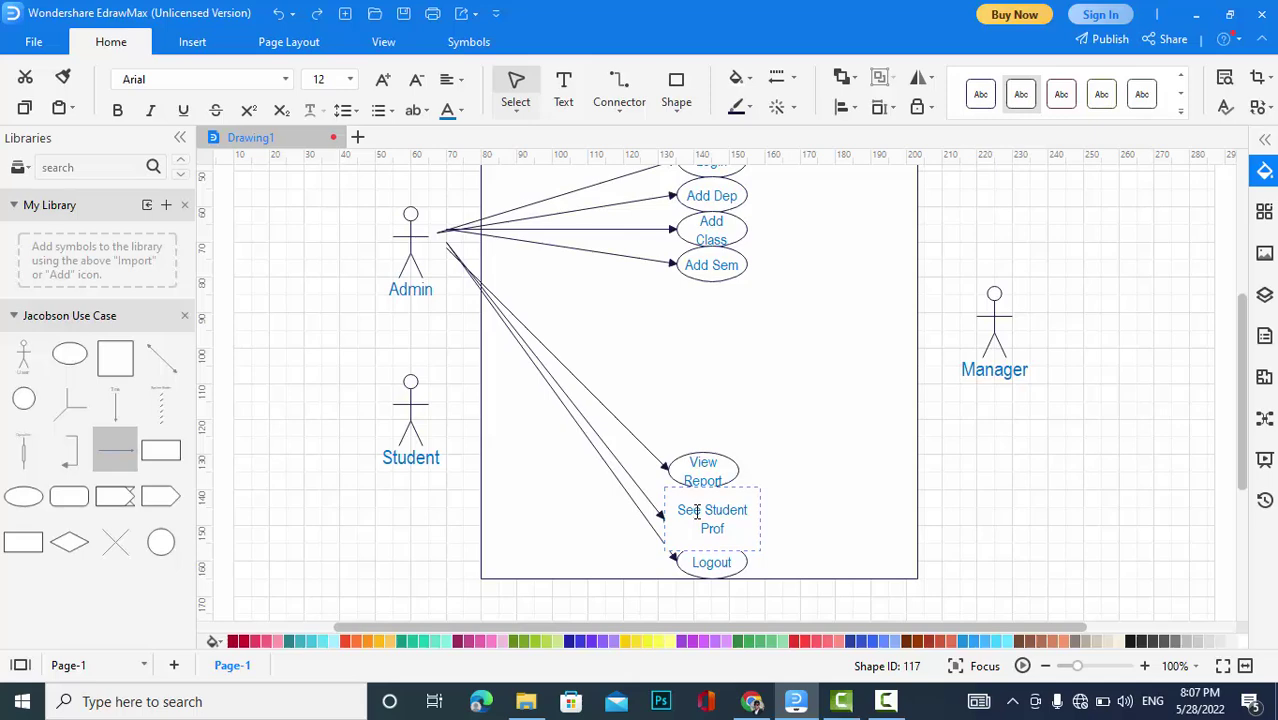
double_click(697, 512)
type("View")
left_click(835, 545)
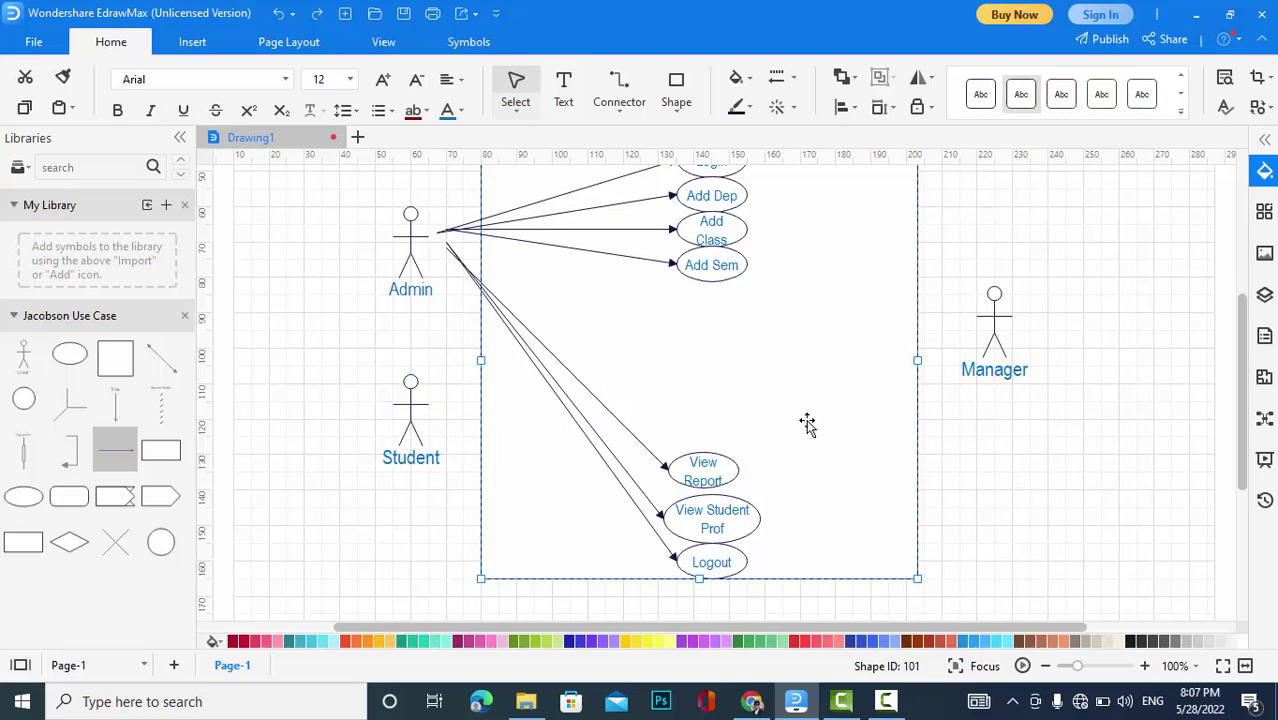
Duplicate one of Admin's arrows and reposition the copy so it runs from Student to the Login use case.
key("Escape")
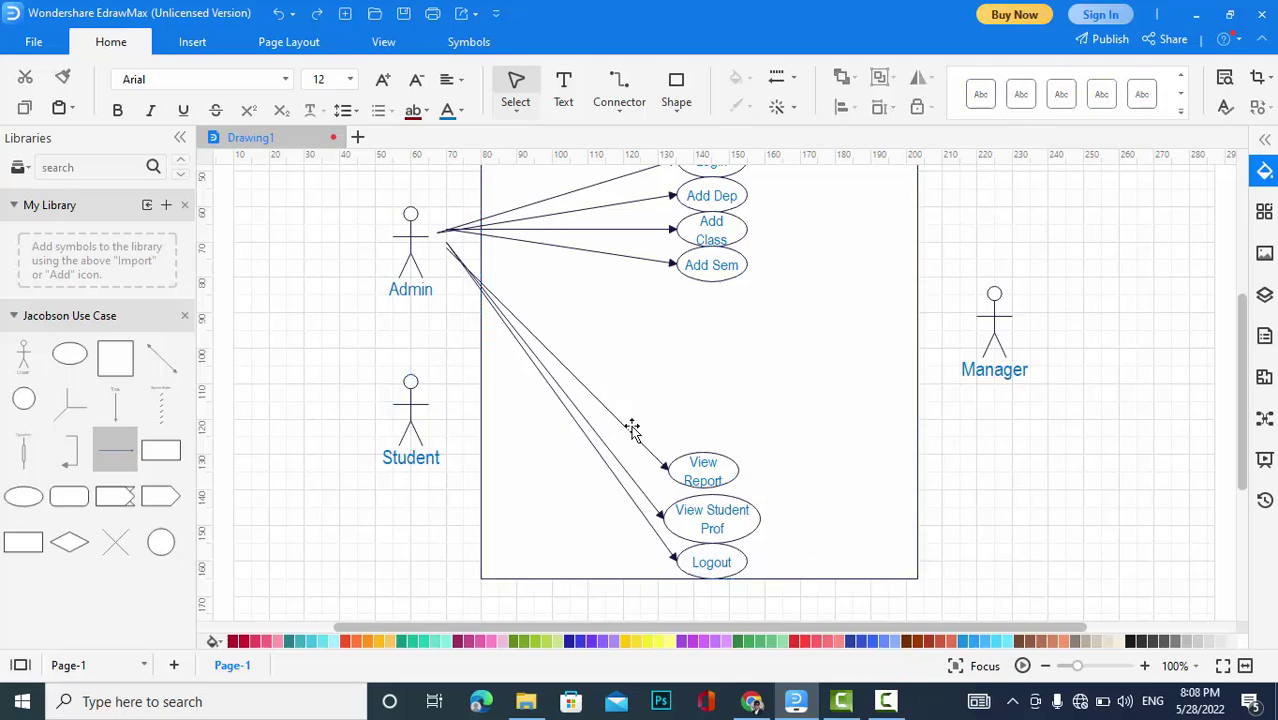
left_click(538, 340)
left_click(540, 341)
left_click_drag(637, 443, 584, 452)
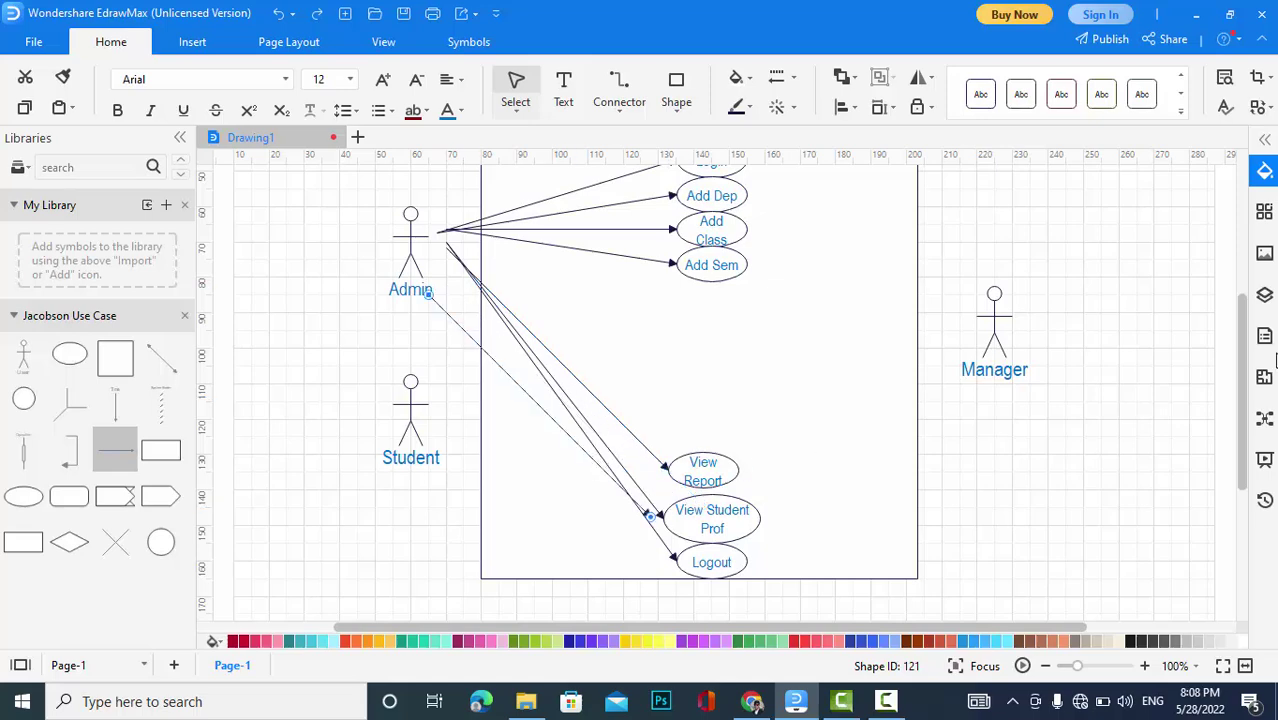
left_click_drag(1247, 380, 1238, 360)
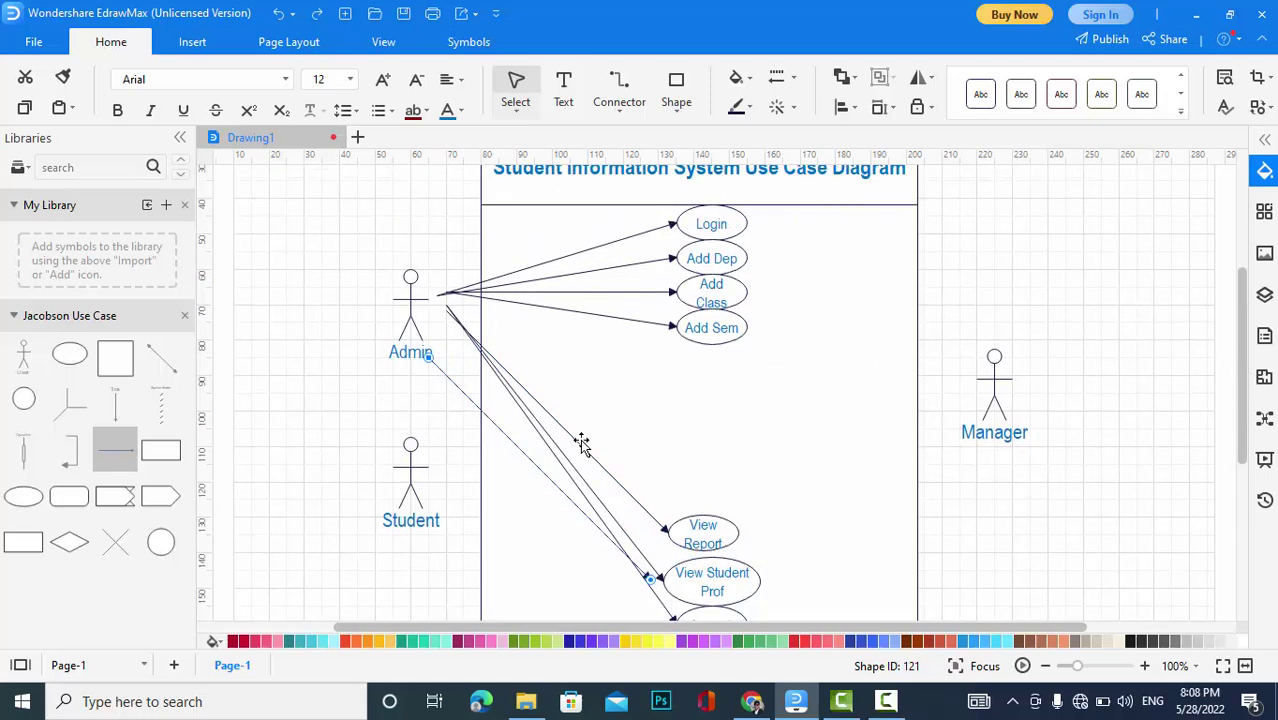
left_click(524, 448)
left_click(524, 448)
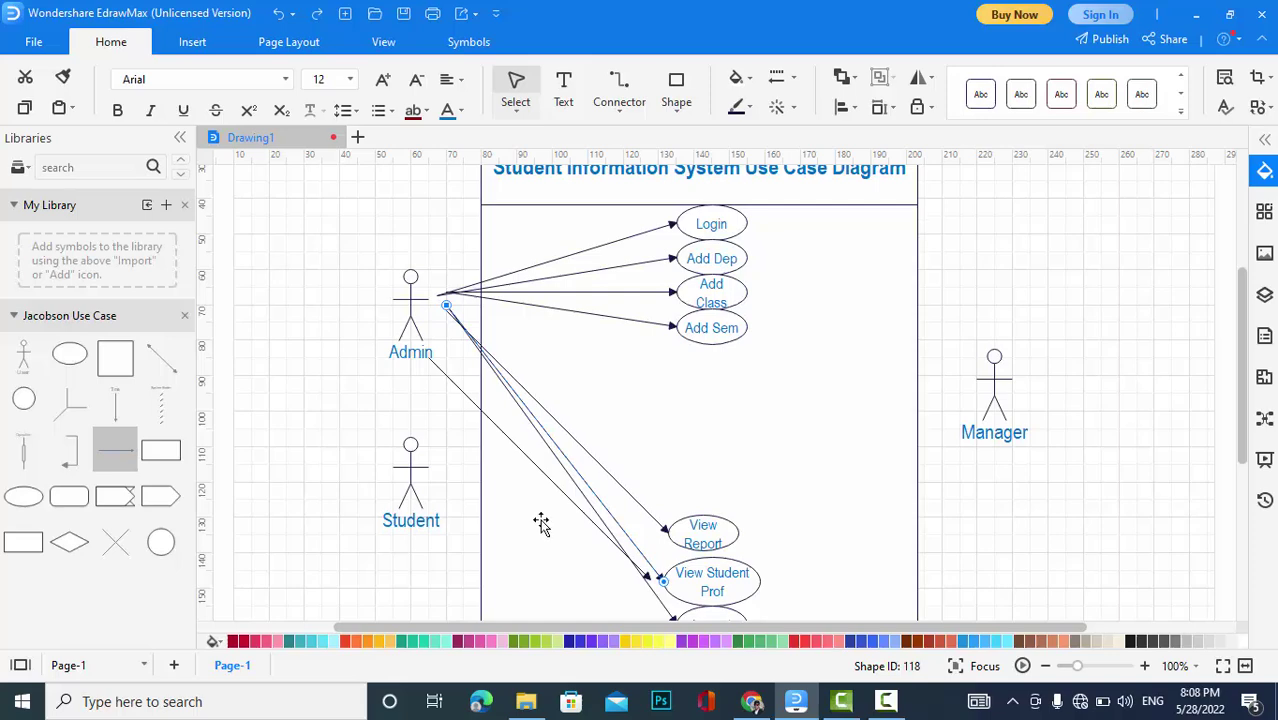
scroll(541, 525, "down", 2)
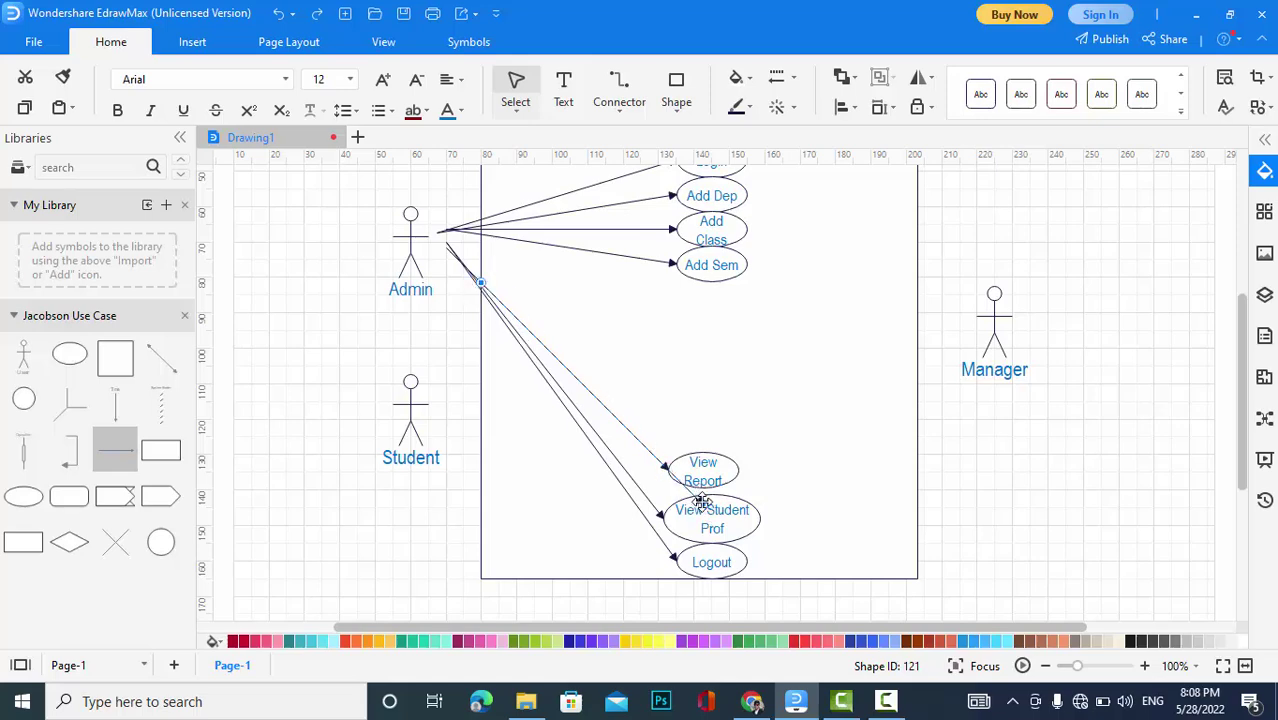
left_click_drag(703, 503, 666, 168)
left_click_drag(478, 284, 442, 410)
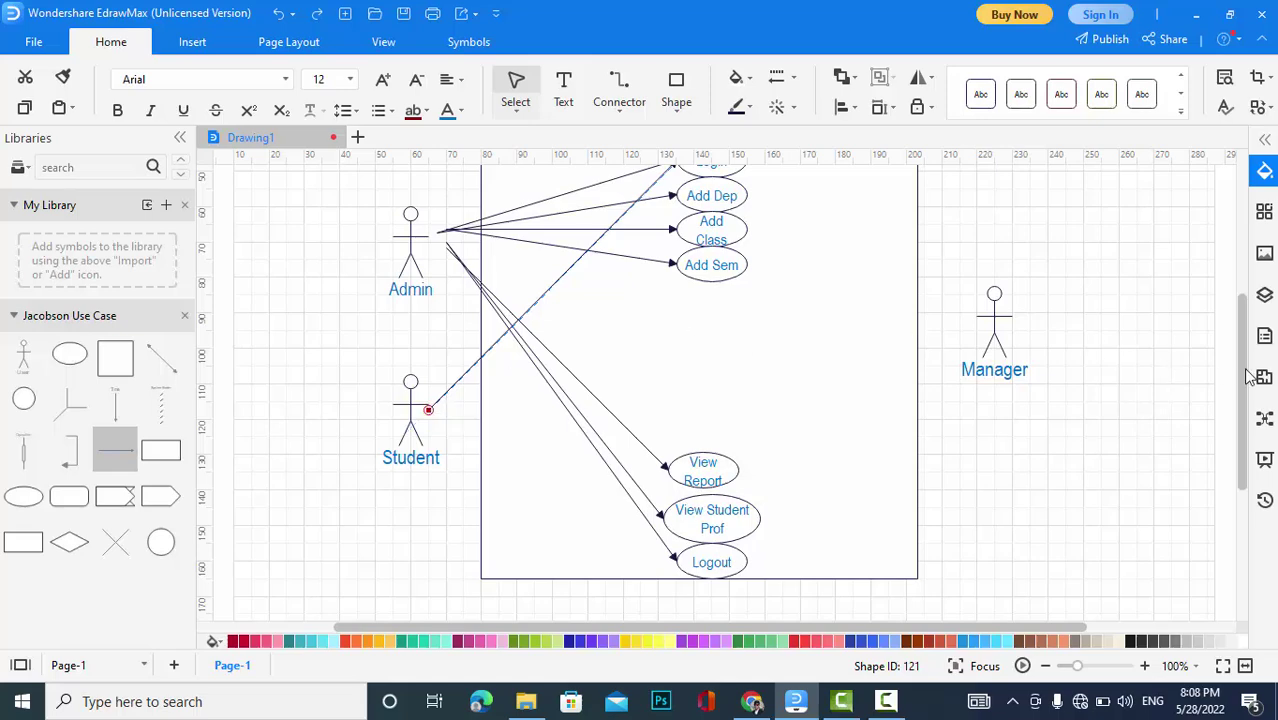
Paste another arrow and connect it from Student to the View Report use case.
scroll(1248, 378, "up", 1)
left_click(833, 440)
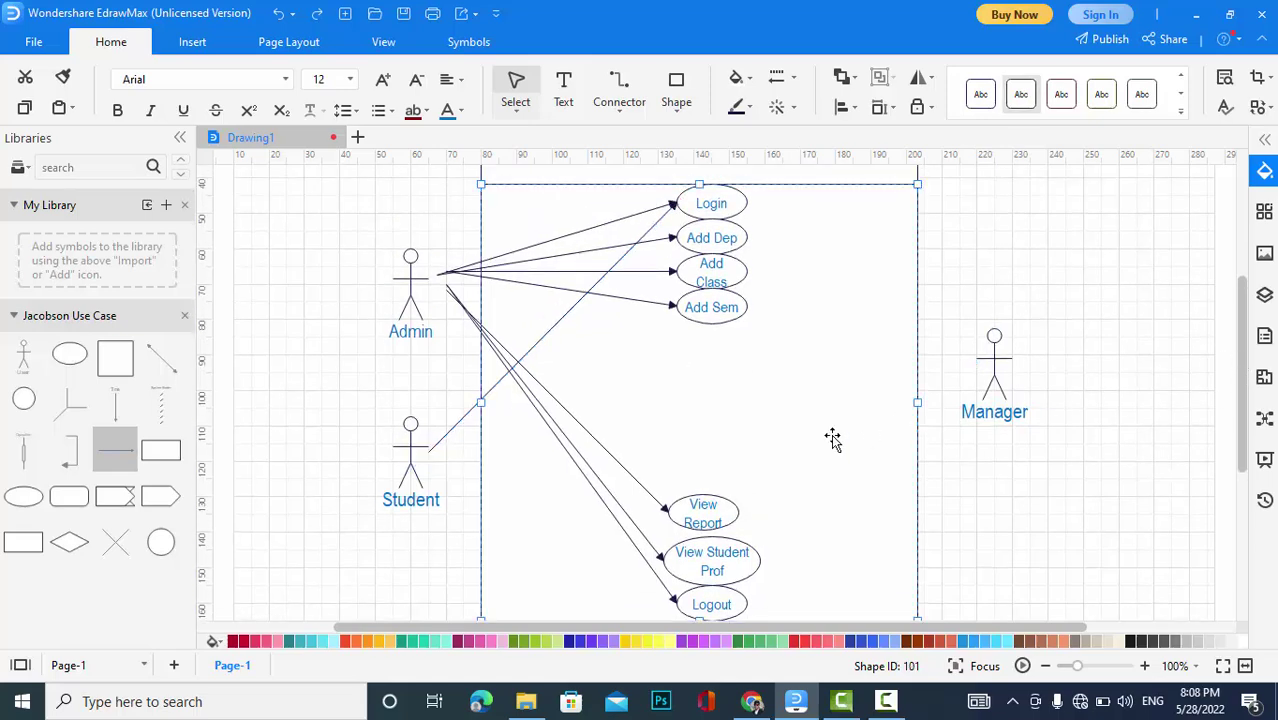
key("ctrl+v")
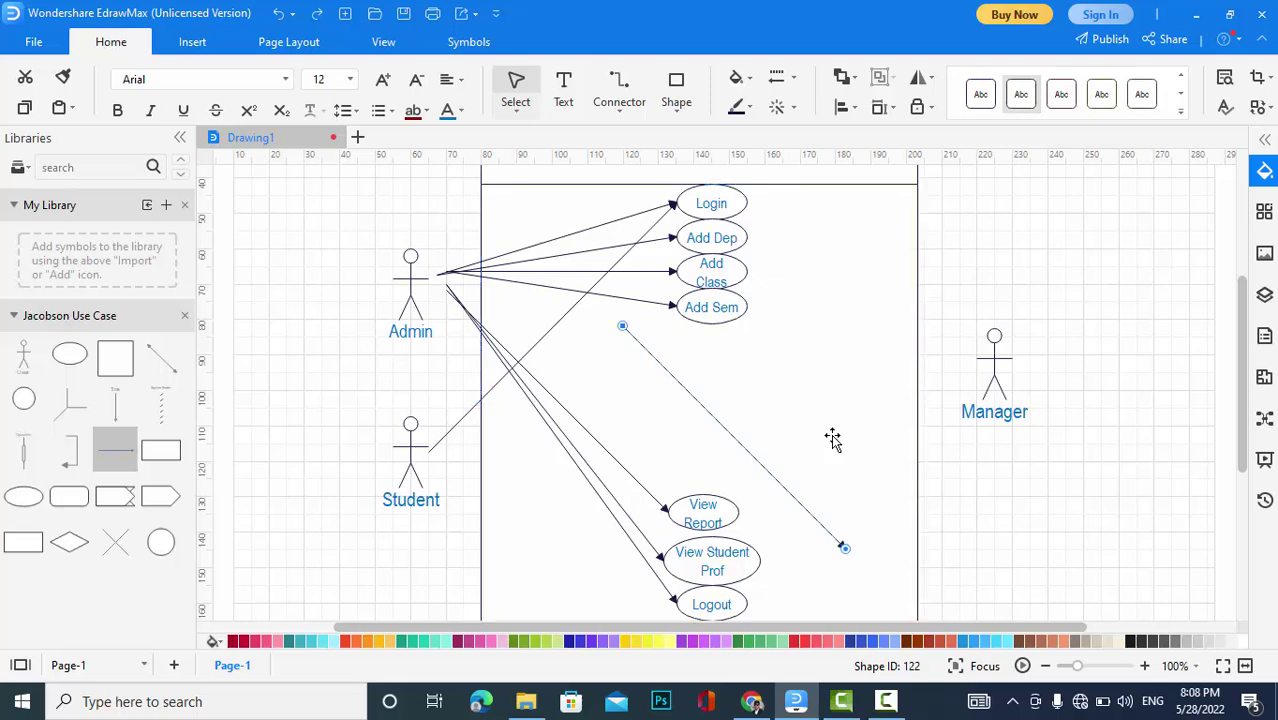
left_click_drag(735, 436, 687, 421)
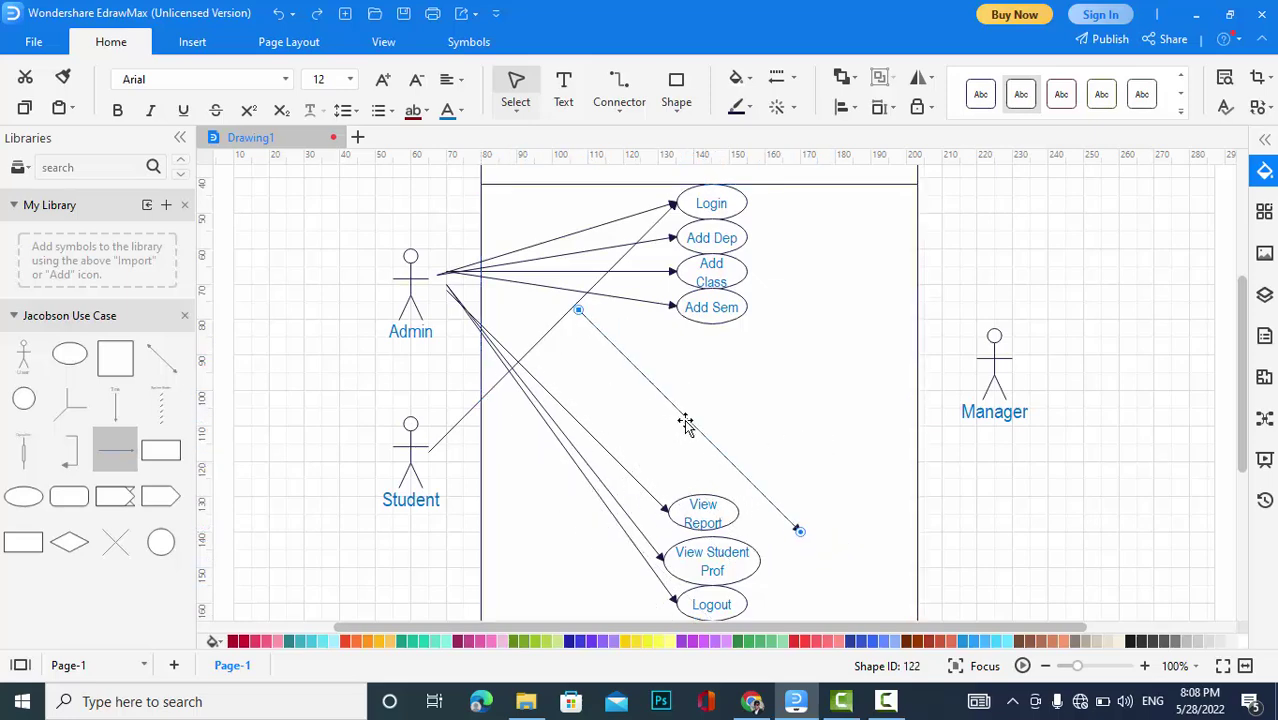
left_click_drag(790, 522, 667, 511)
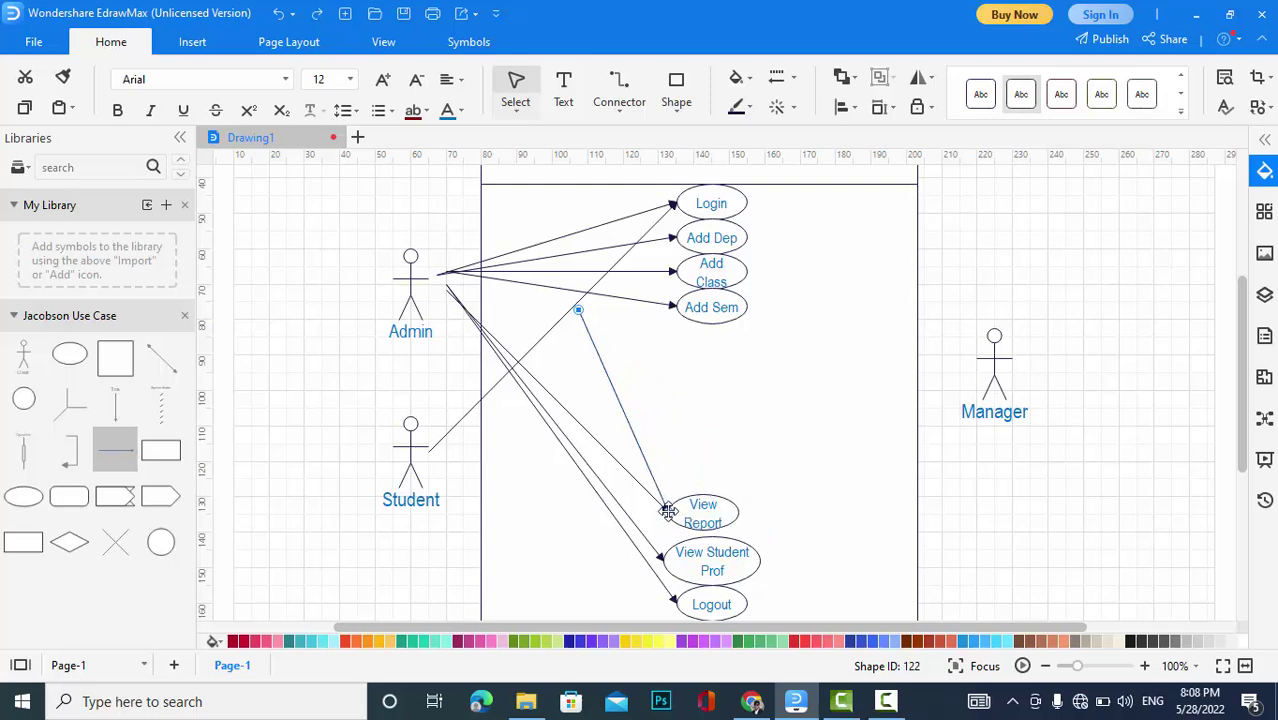
left_click_drag(577, 313, 428, 452)
Paste another arrow and connect it from Student to the View Student Prof use case.
left_click(779, 451)
key("ctrl+v")
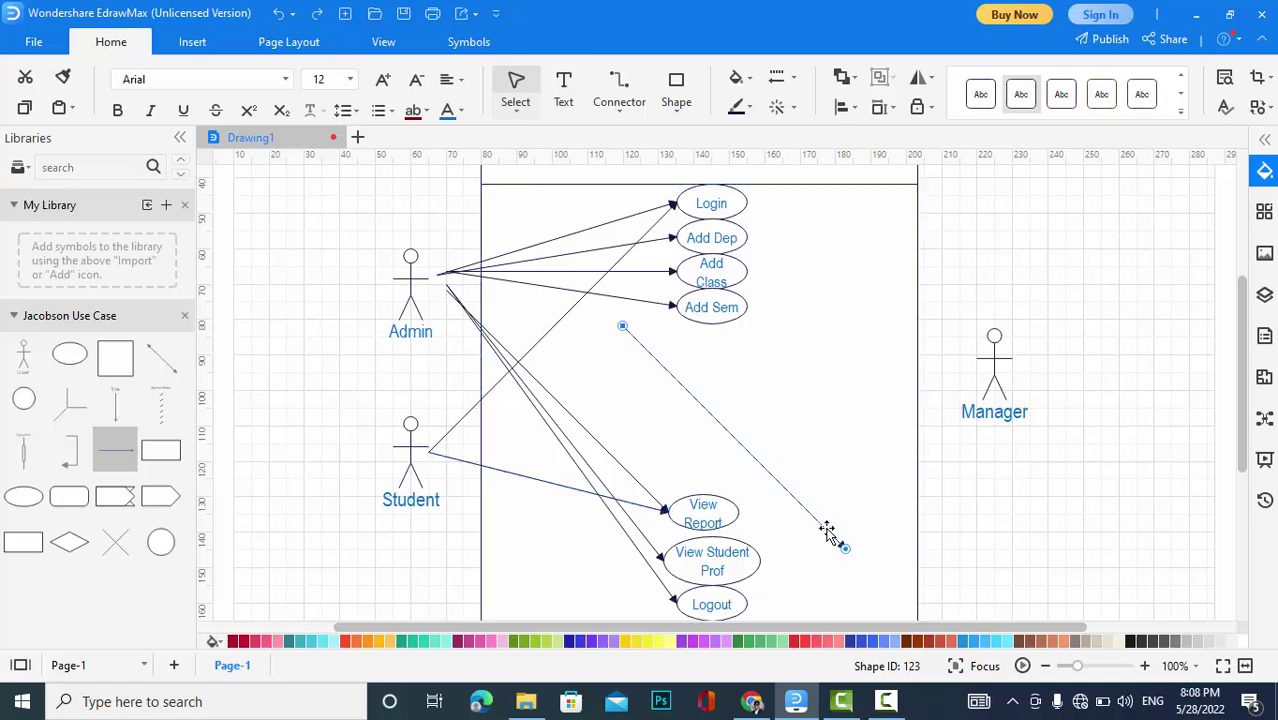
left_click_drag(845, 548, 664, 560)
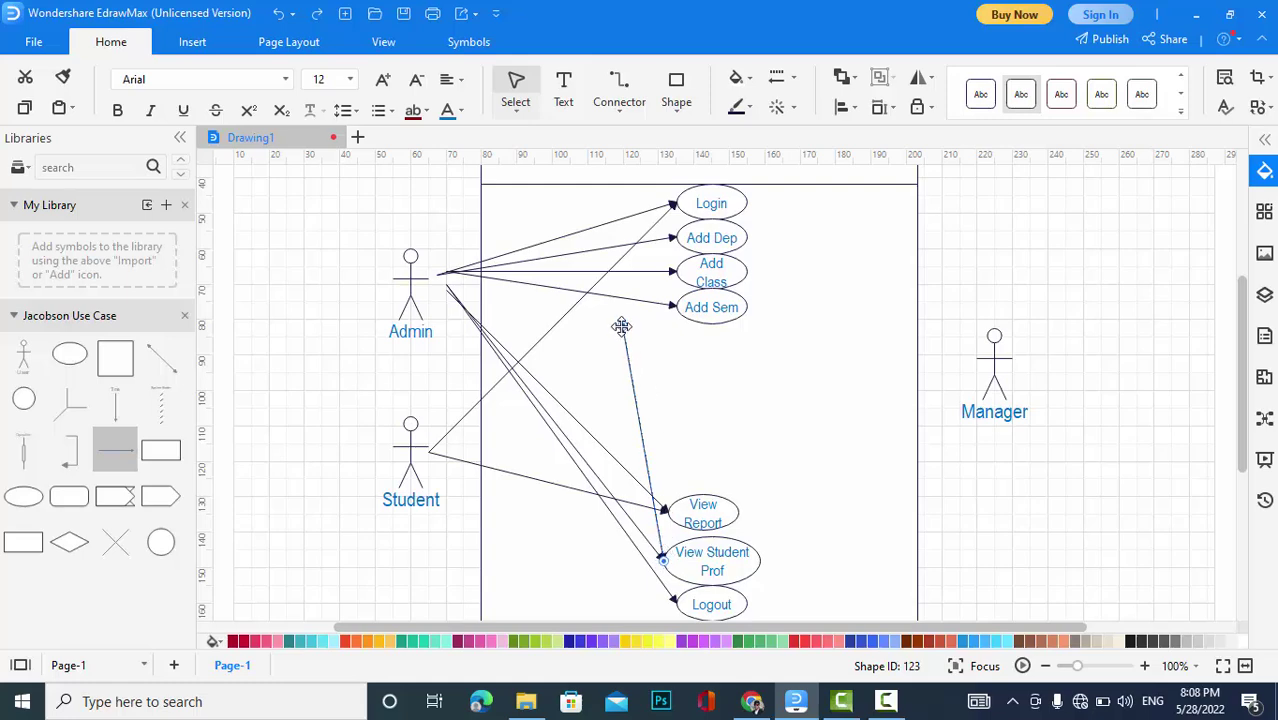
left_click_drag(619, 327, 432, 450)
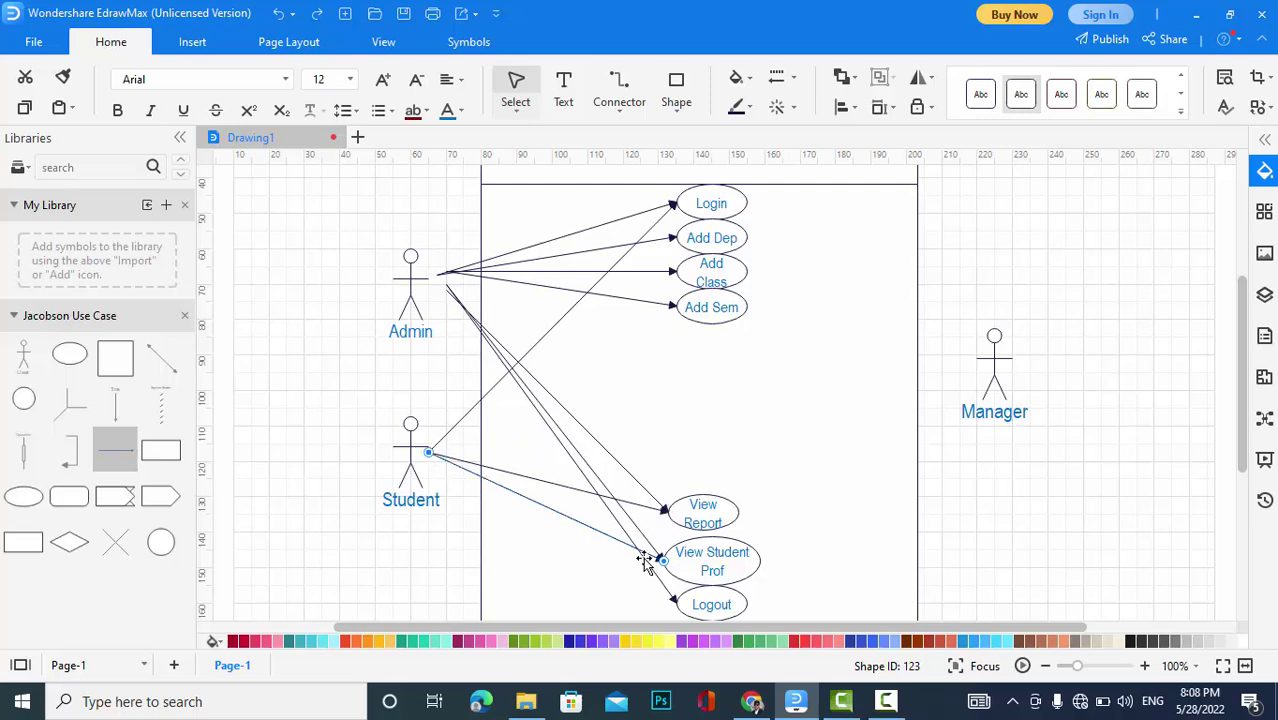
Reattach the arrowhead of Student's View Report arrow to the Logout use case.
scroll(1247, 410, "down", 2)
left_click(645, 407)
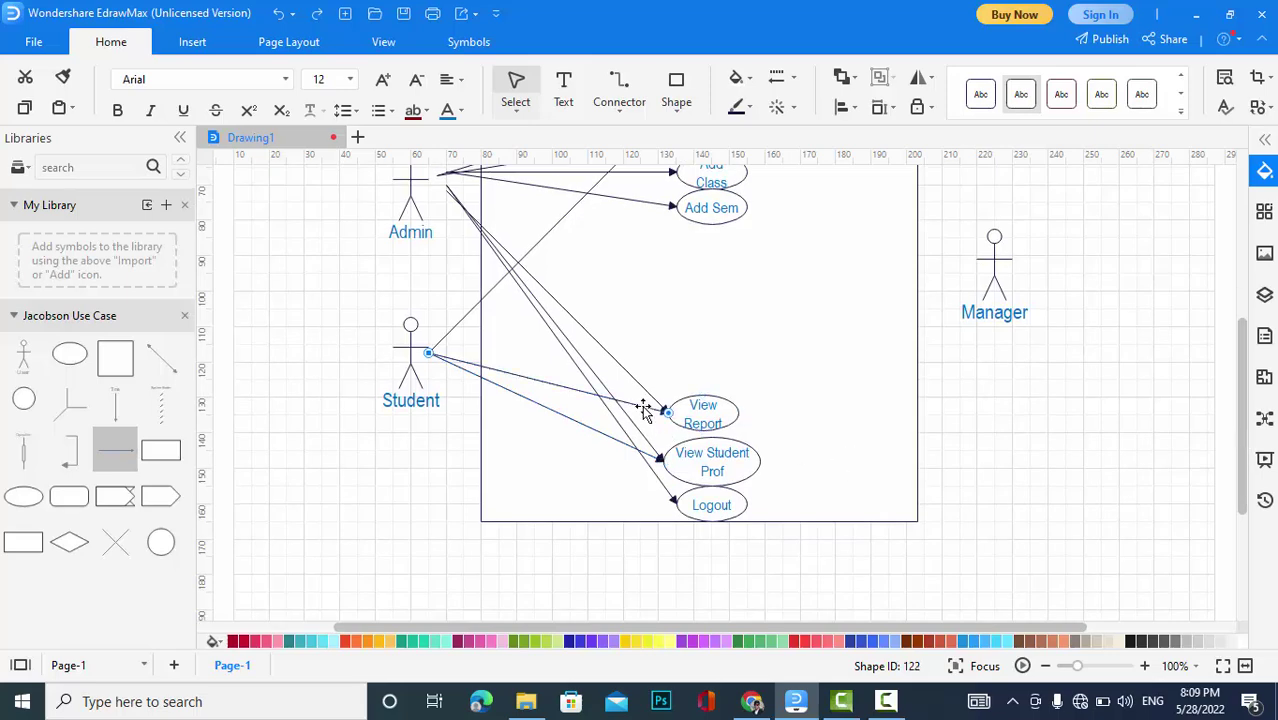
left_click_drag(665, 410, 678, 500)
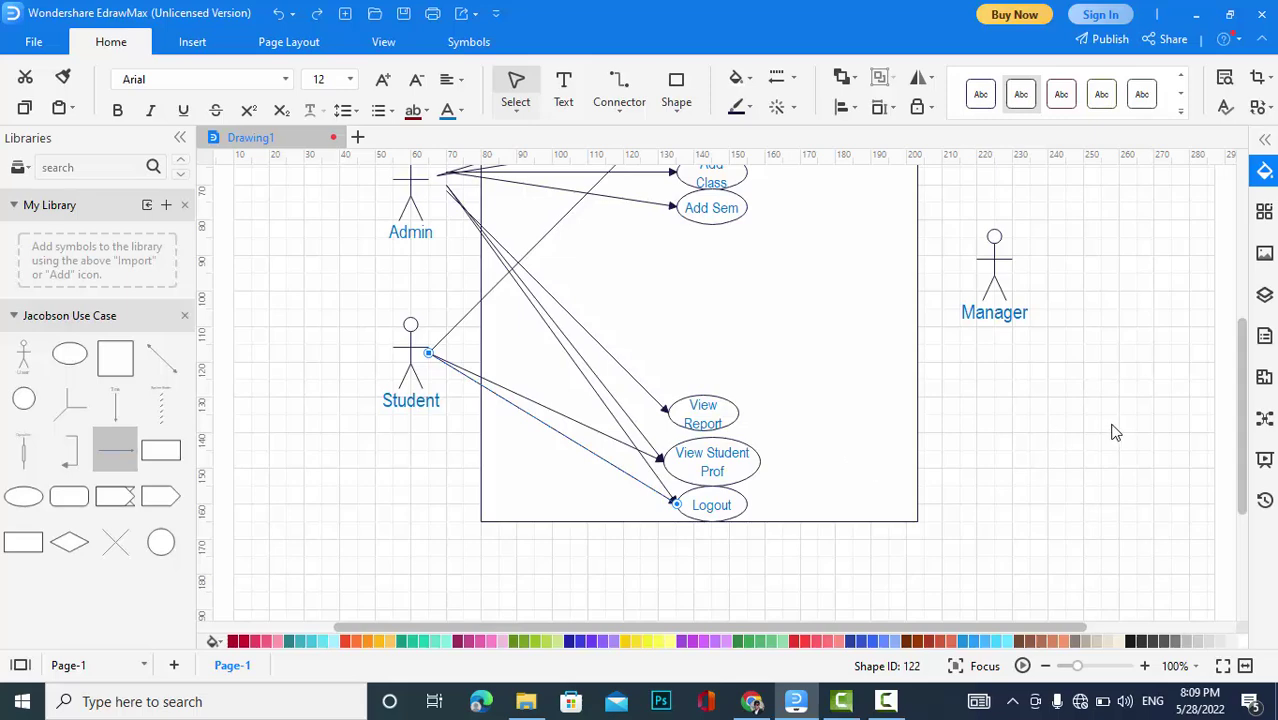
Add a use case ellipse below Add Sem and label it "Create S_Profile".
left_click_drag(1245, 430, 1245, 400)
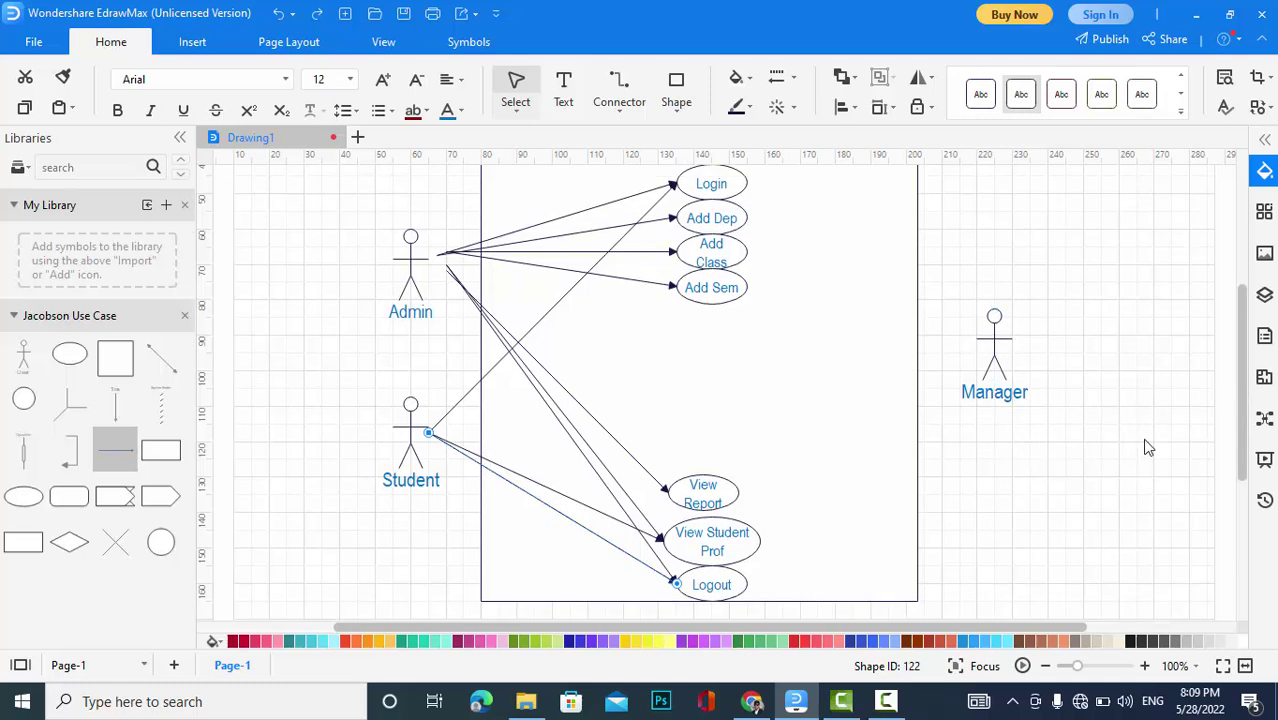
scroll(1245, 421, "up", 1)
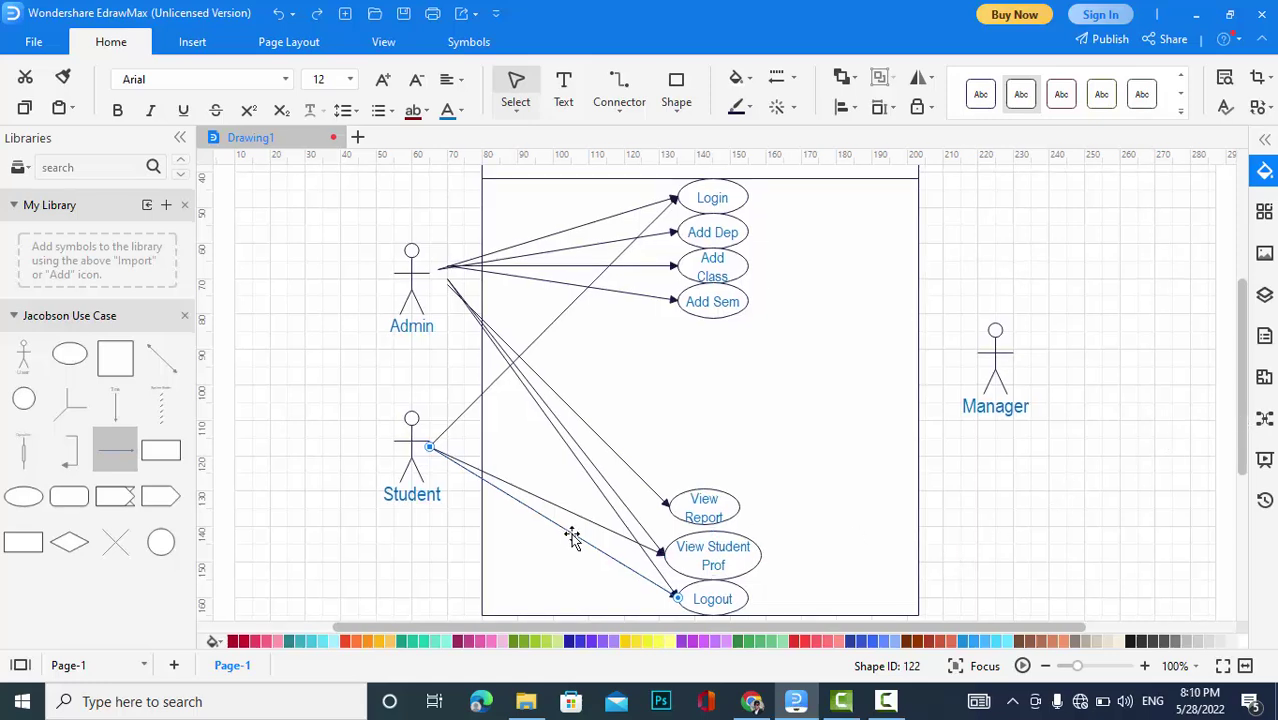
left_click_drag(18, 502, 709, 350)
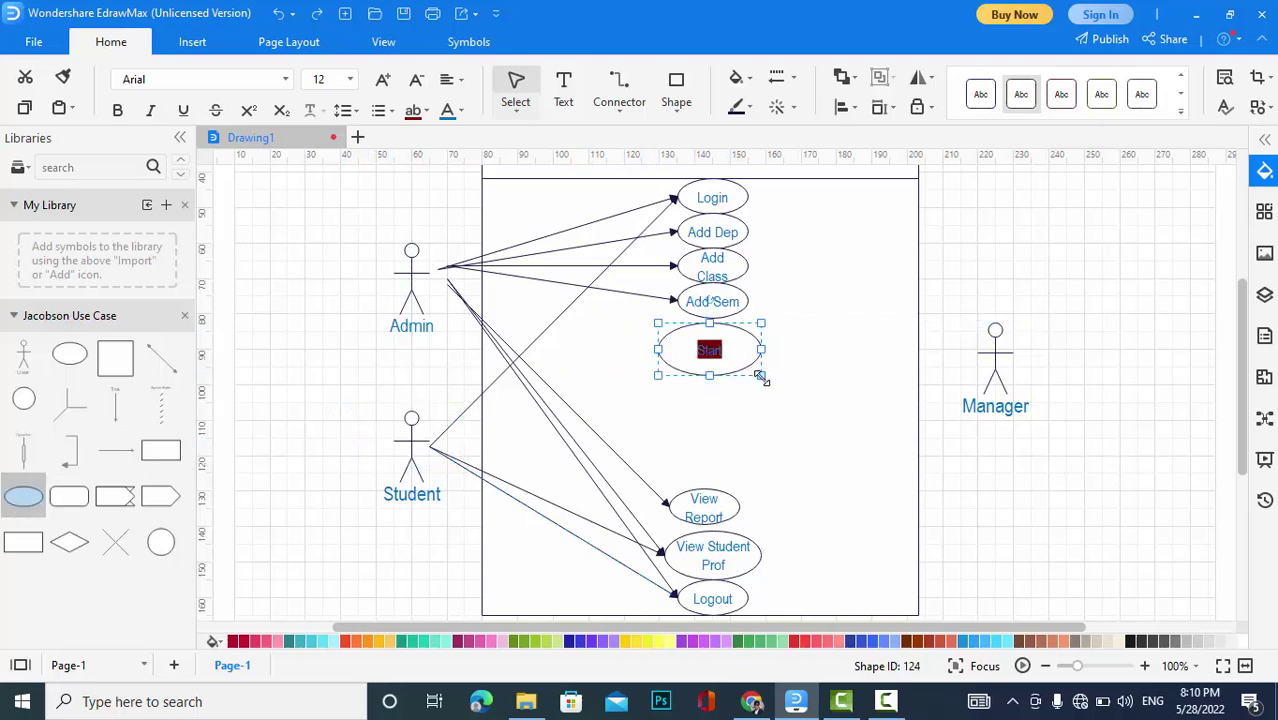
type("Cre")
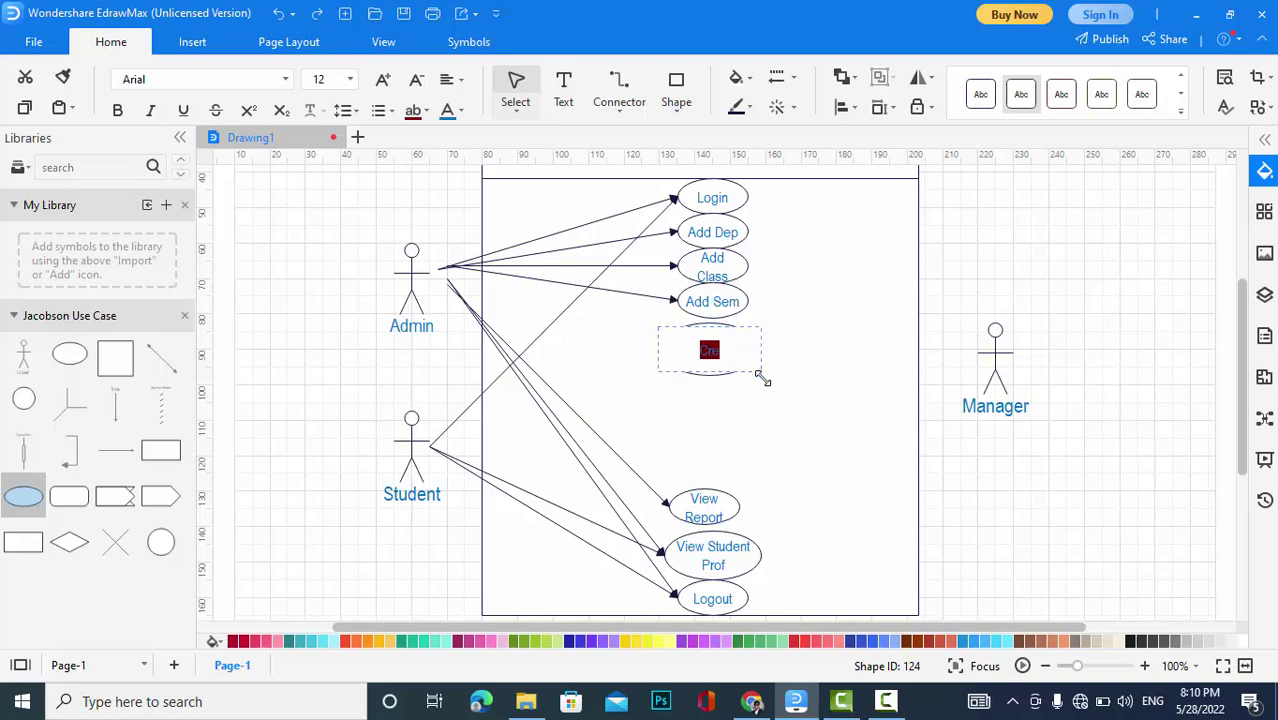
type("ate S_Profile")
left_click(797, 391)
Shrink the Create S_Profile ellipse to the width of the use cases above it and remove its text highlight colour.
left_click(736, 365)
left_click_drag(763, 379, 721, 347)
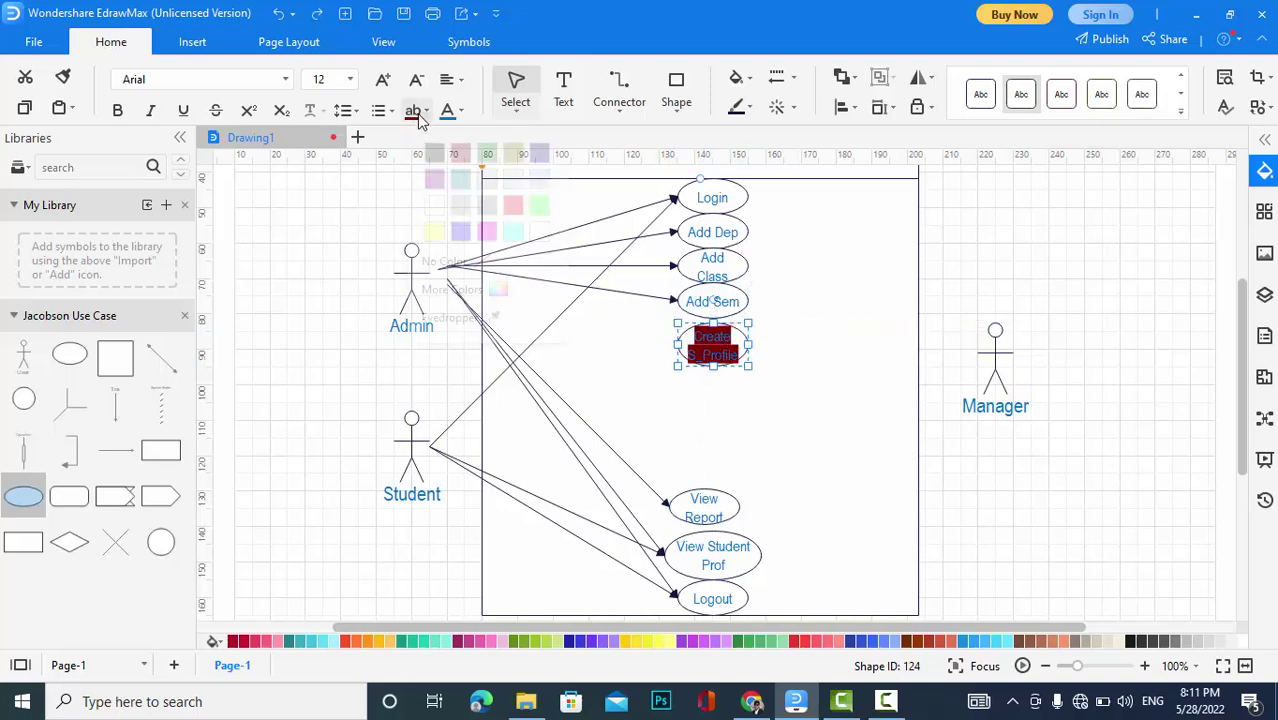
left_click(803, 390)
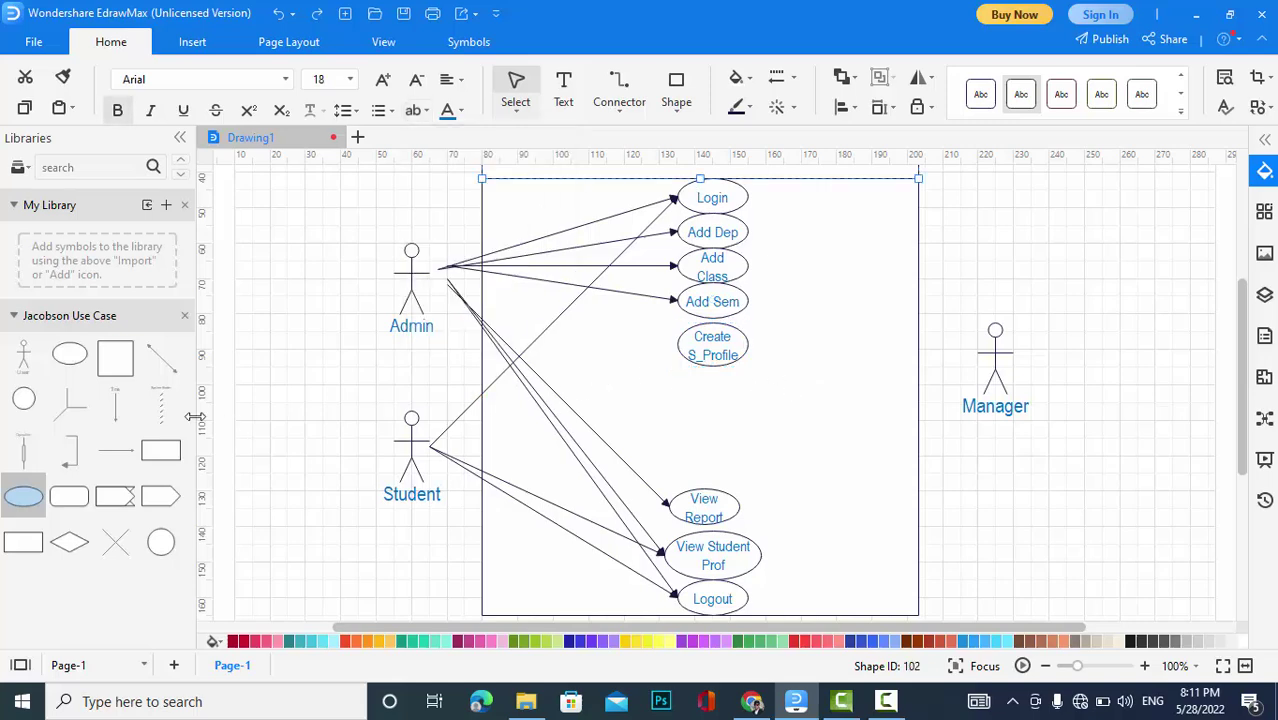
Add an arrow running from the Manager actor to the Create S_Profile use case.
left_click_drag(118, 447, 987, 375)
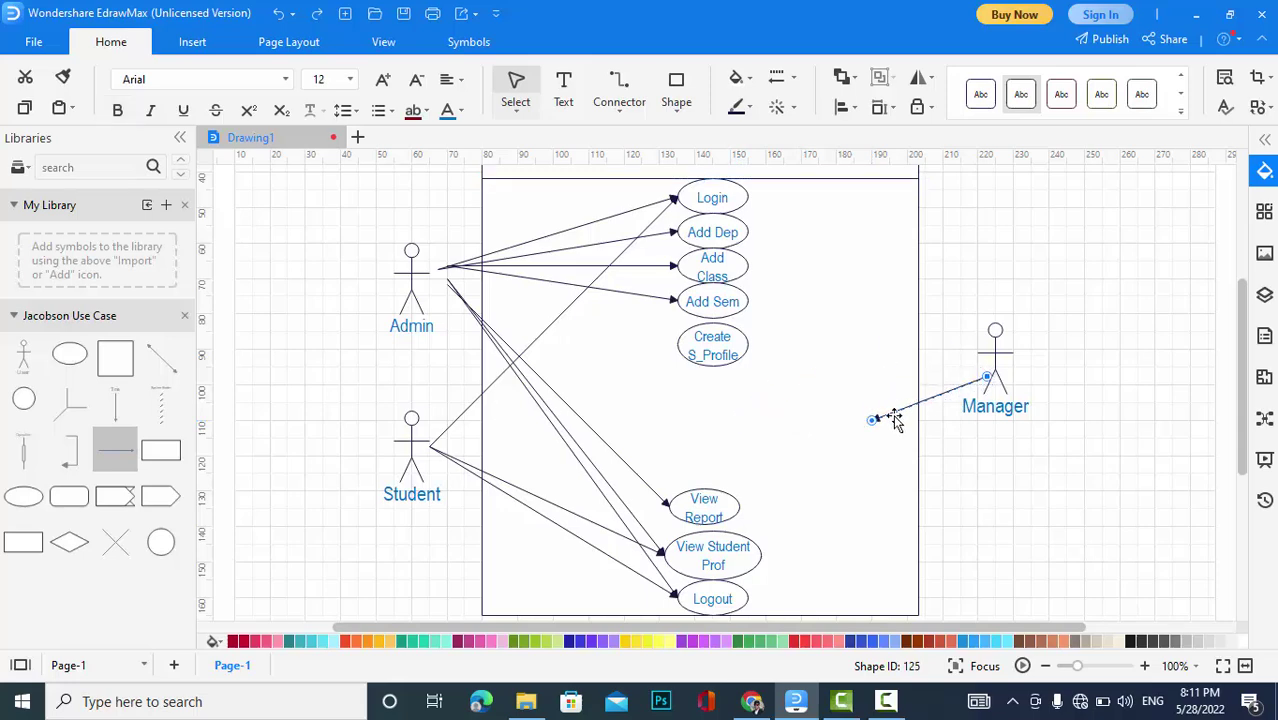
left_click_drag(872, 420, 751, 346)
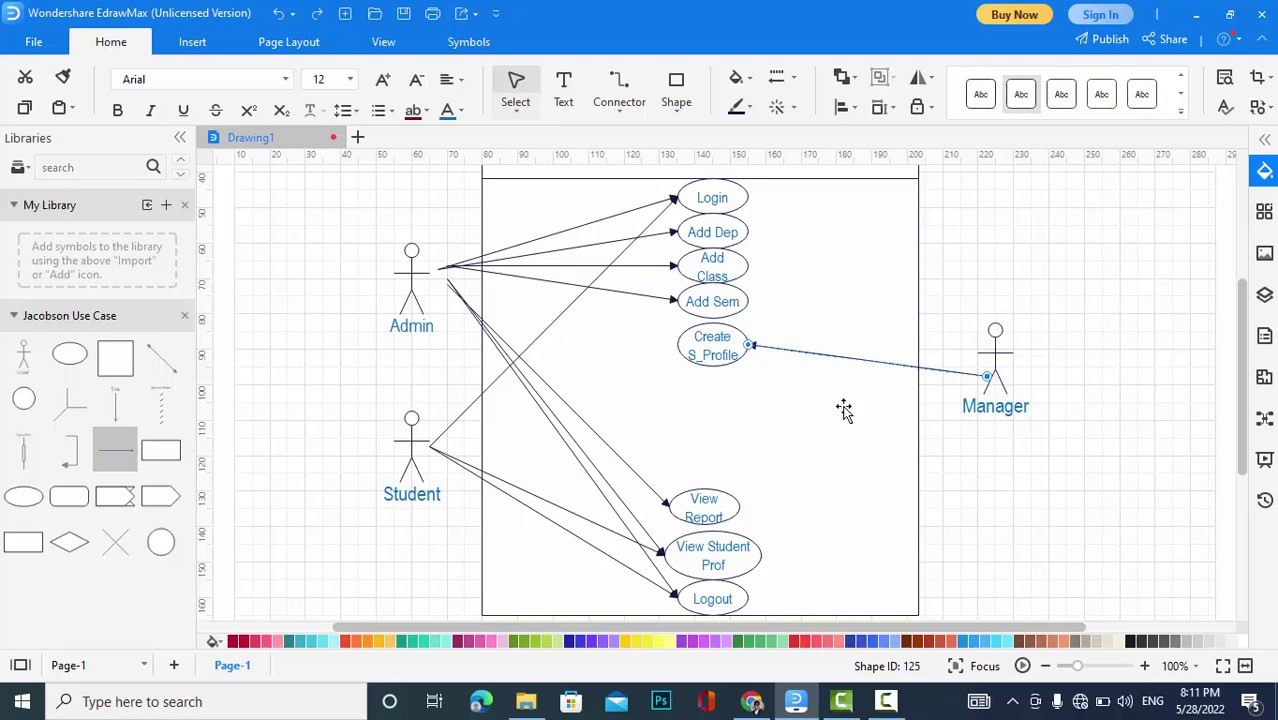
Duplicate the Create S_Profile ellipse with its arrow directly below the original and attach the copied arrow's tail to Manager.
left_click(726, 349)
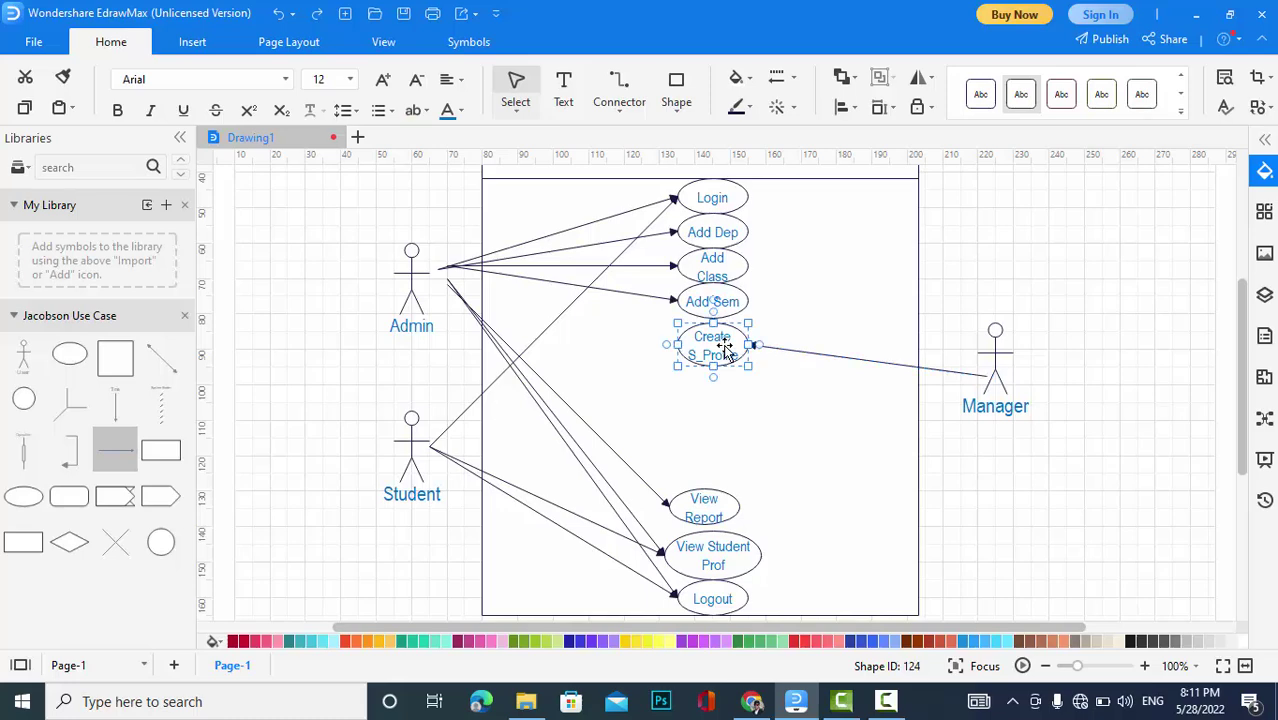
left_click(805, 353)
left_click_drag(807, 360, 724, 398)
left_click(909, 418)
left_click(925, 416)
left_click_drag(990, 423, 984, 372)
Relabel the copied ellipse below Create S_Profile as "Create account_s".
double_click(703, 397)
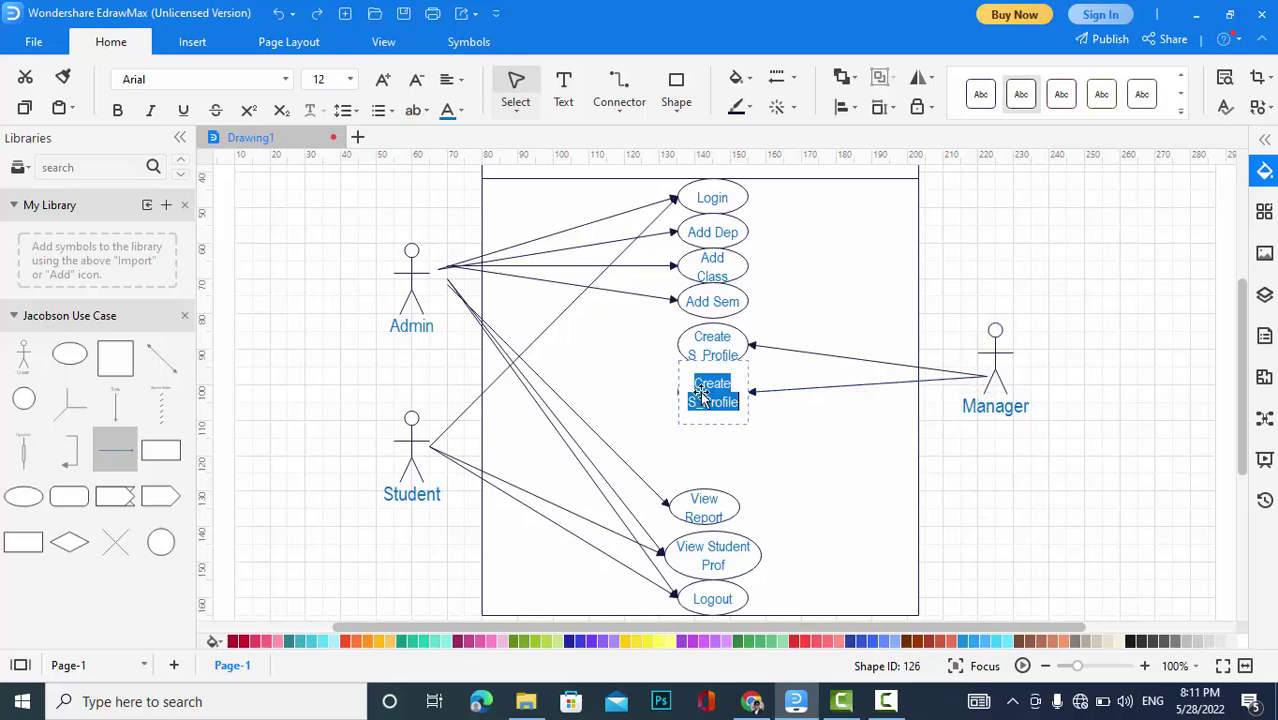
key("BackSpace")
type("Creae")
type(" c")
type("Acc")
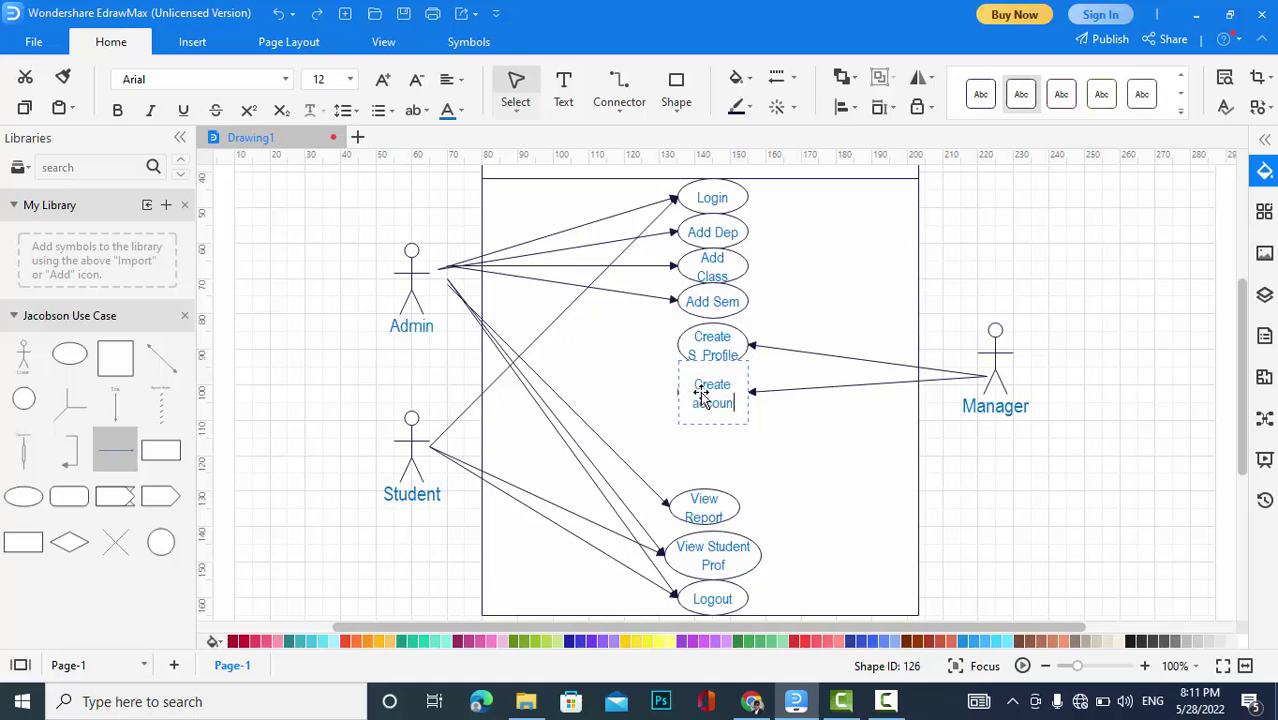
type("ount_s")
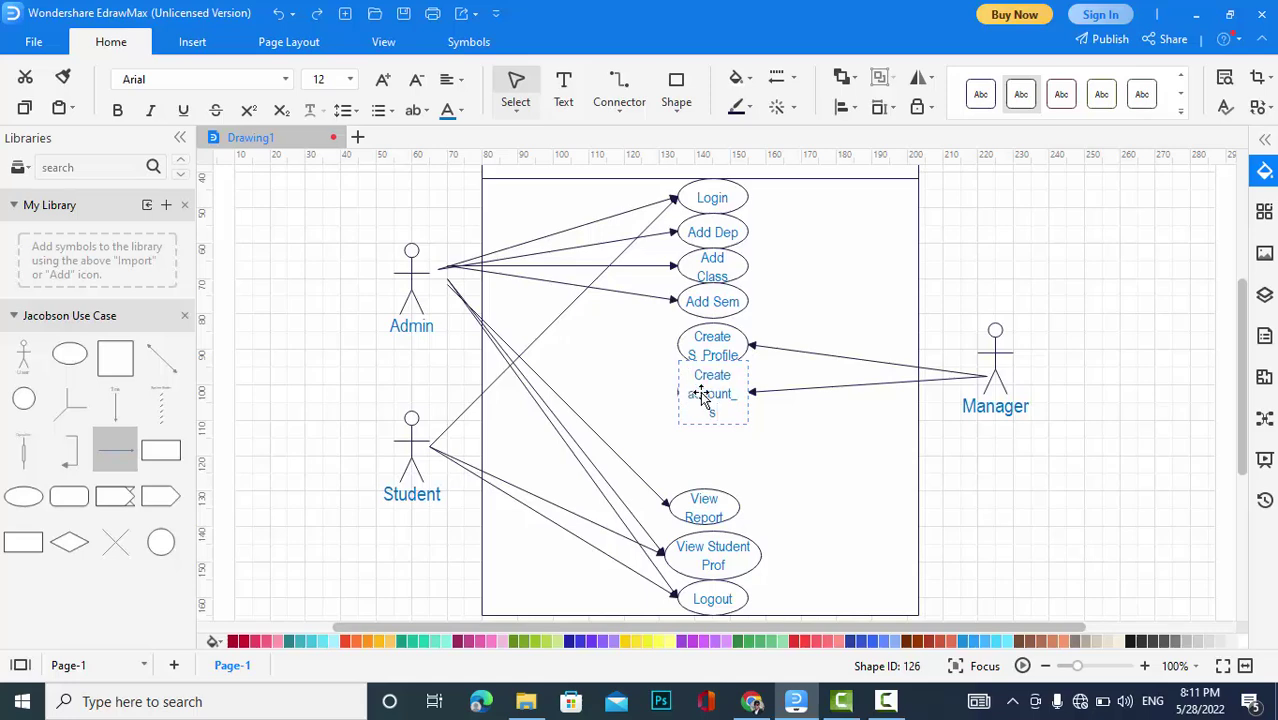
left_click(806, 440)
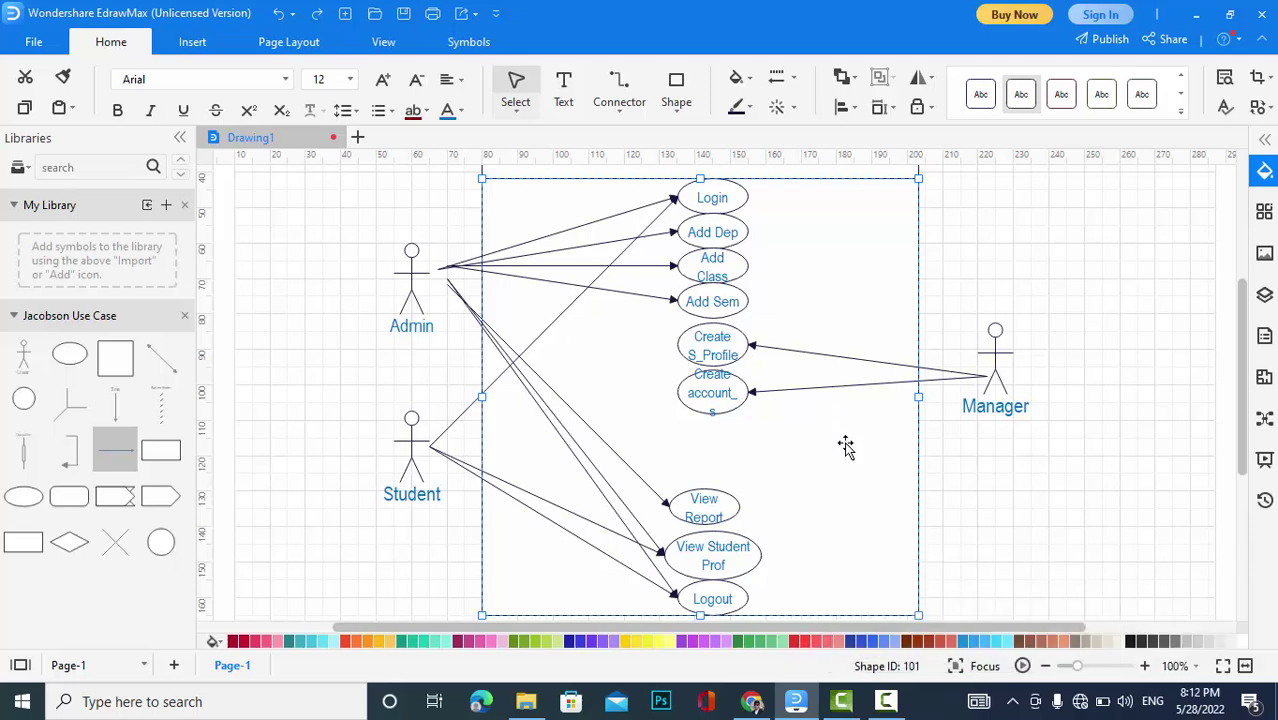
Paste another ellipse and arrow copy below Create account_s and attach the arrow's tail to Manager.
key("ctrl+v")
left_click_drag(648, 432, 713, 445)
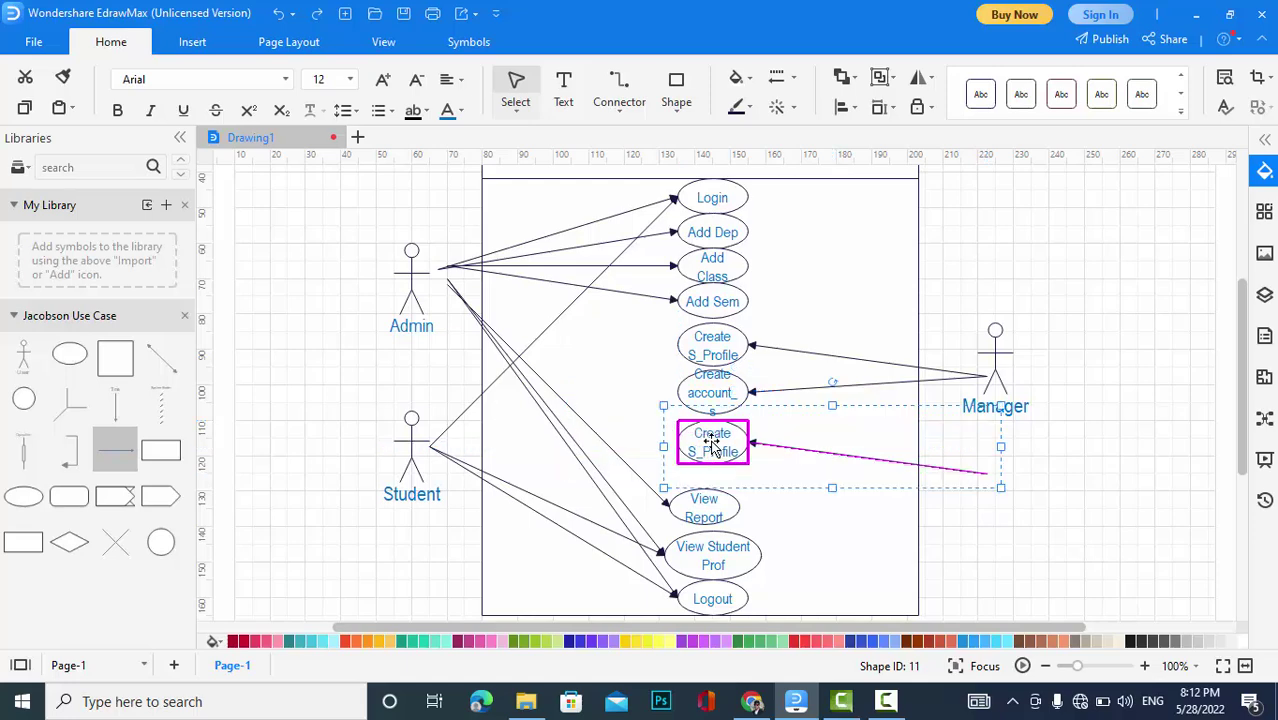
left_click(826, 452)
left_click(834, 453)
left_click_drag(988, 475, 977, 377)
Relabel the new ellipse below Create account_s as "Gennerate Report".
double_click(715, 442)
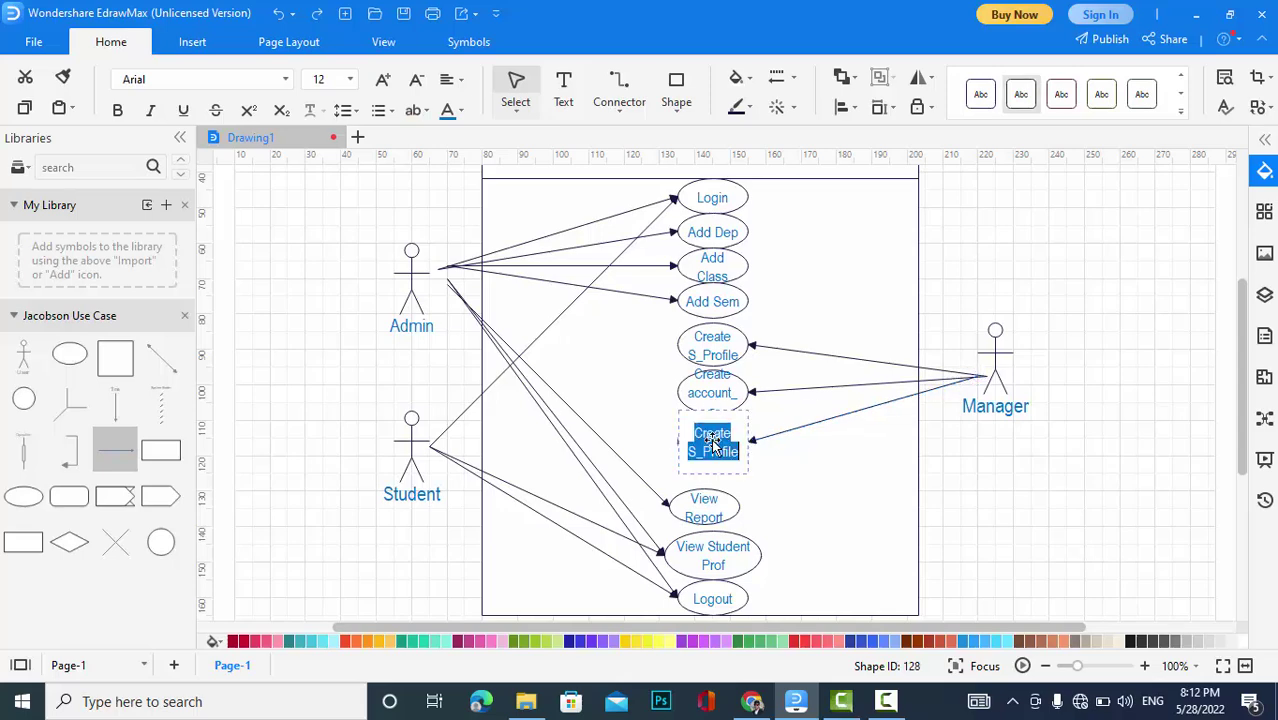
key("BackSpace")
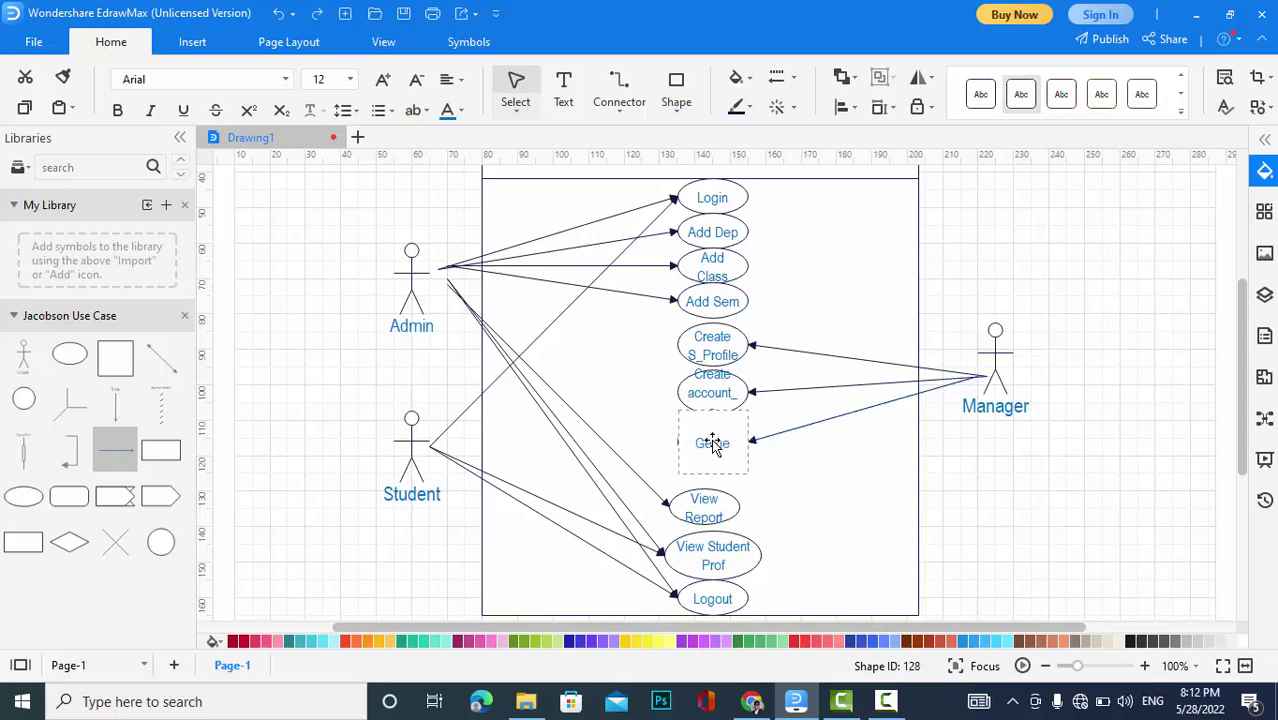
type("Generae")
key("BackSpace")
type("te Report")
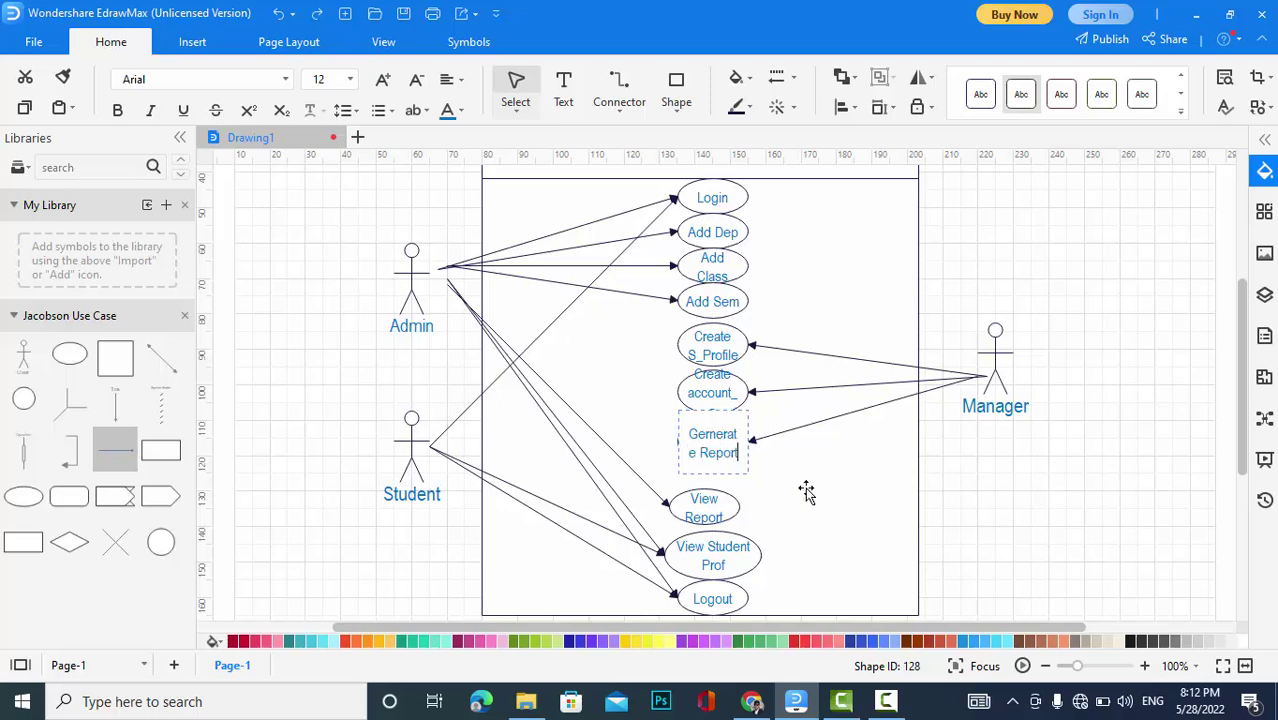
left_click(713, 440)
left_click(822, 478)
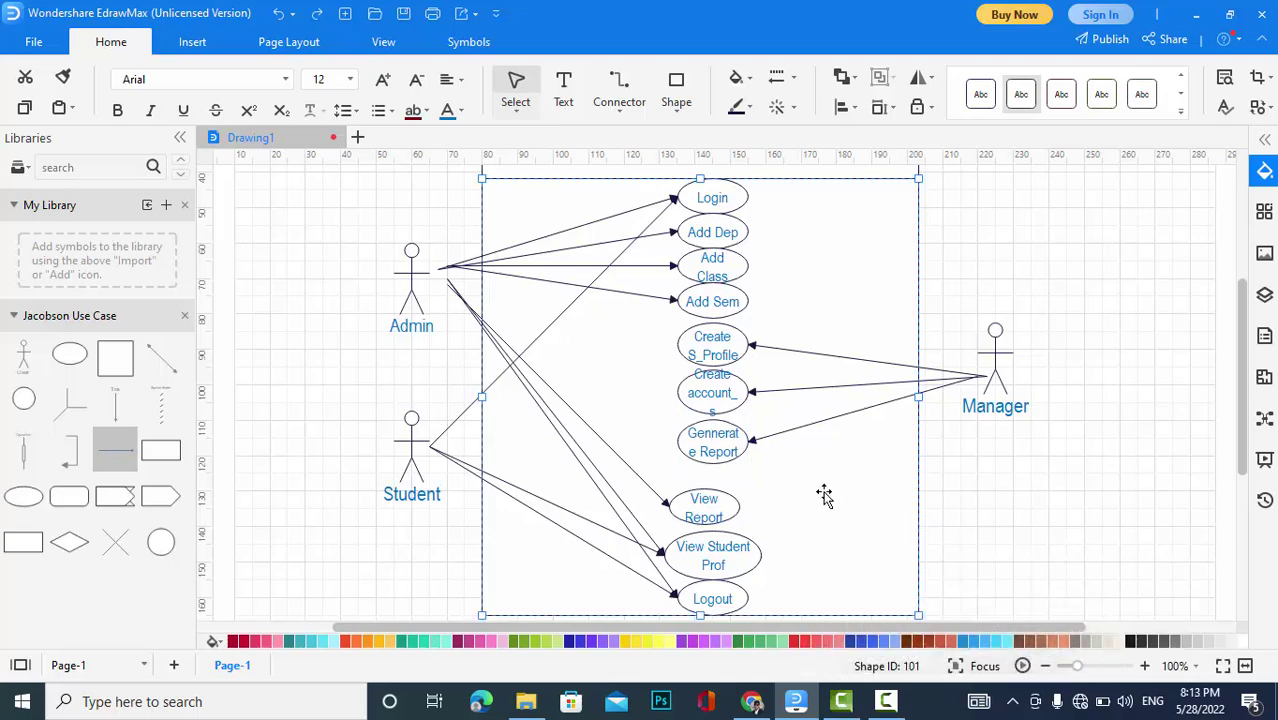
Paste another ellipse and arrow copy to the left of Create account_s and label the ellipse "A_S detain Ifor".
key("ctrl+z")
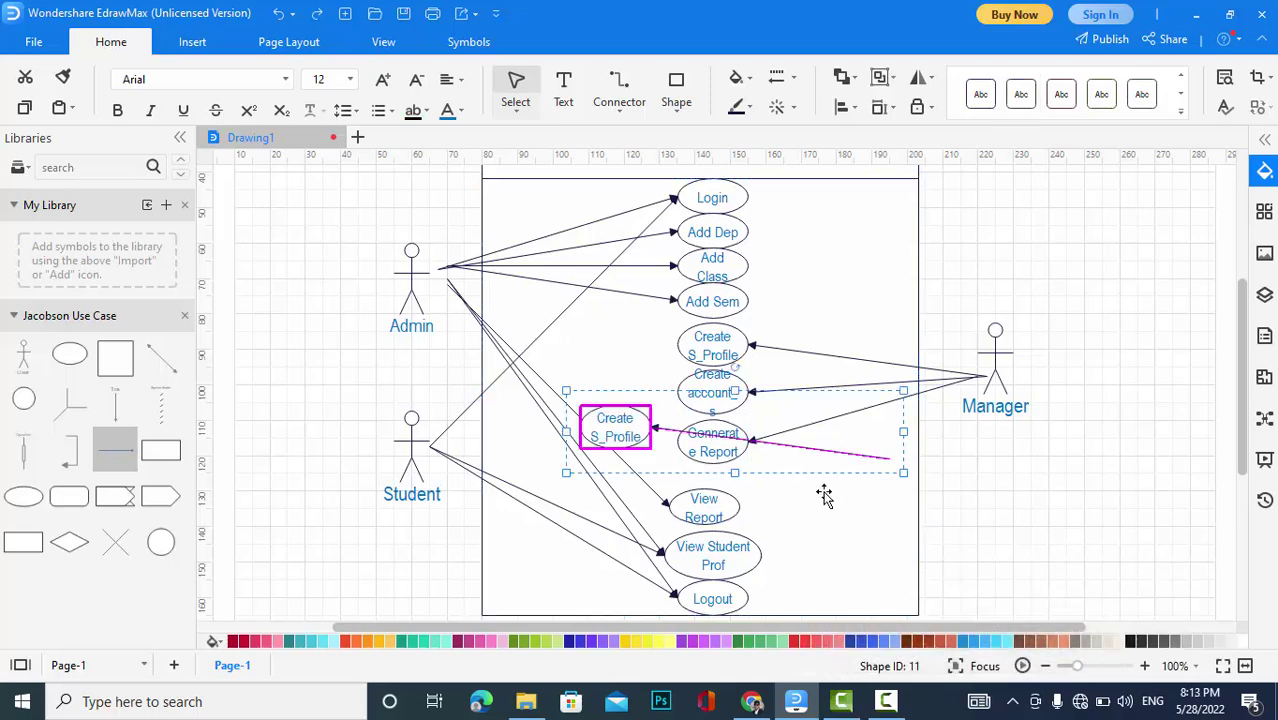
key("ctrl+z")
double_click(630, 408)
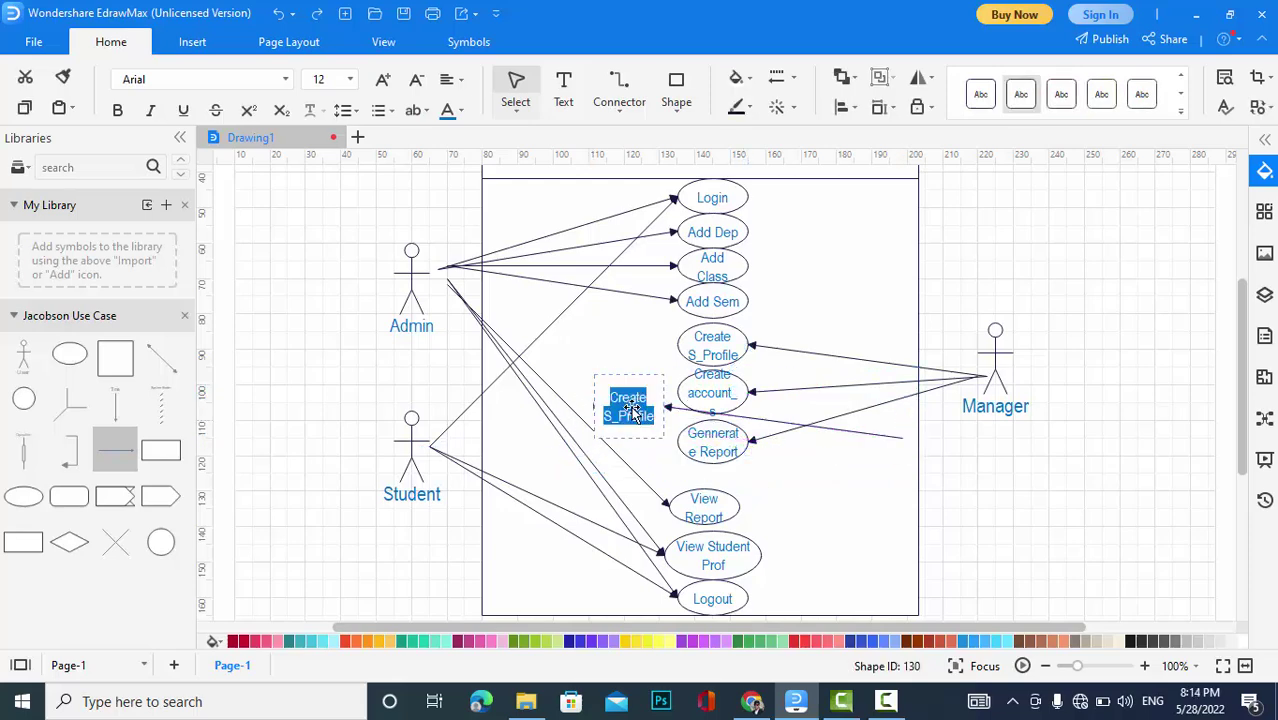
key("BackSpace")
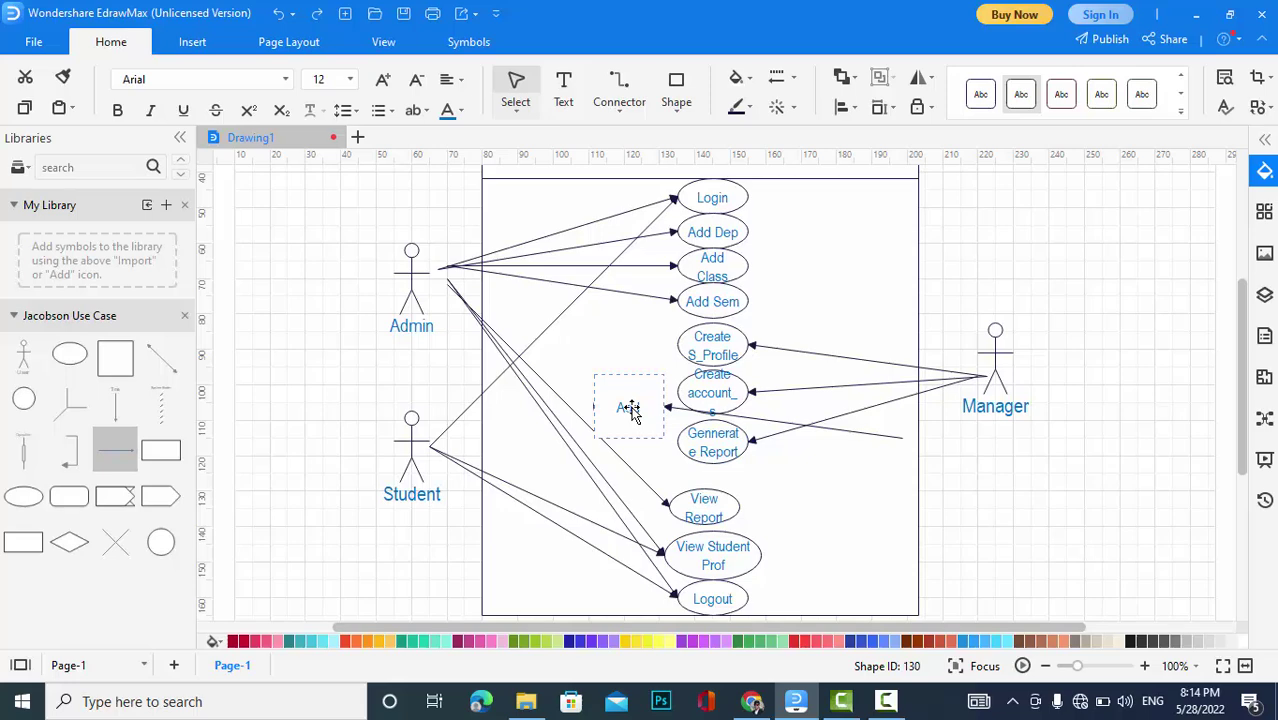
type("A_S Detai")
type("ls for")
Attach the tail of the A_S detain Ifor arrow to the Manager actor.
left_click(785, 422)
left_click_drag(904, 440, 977, 377)
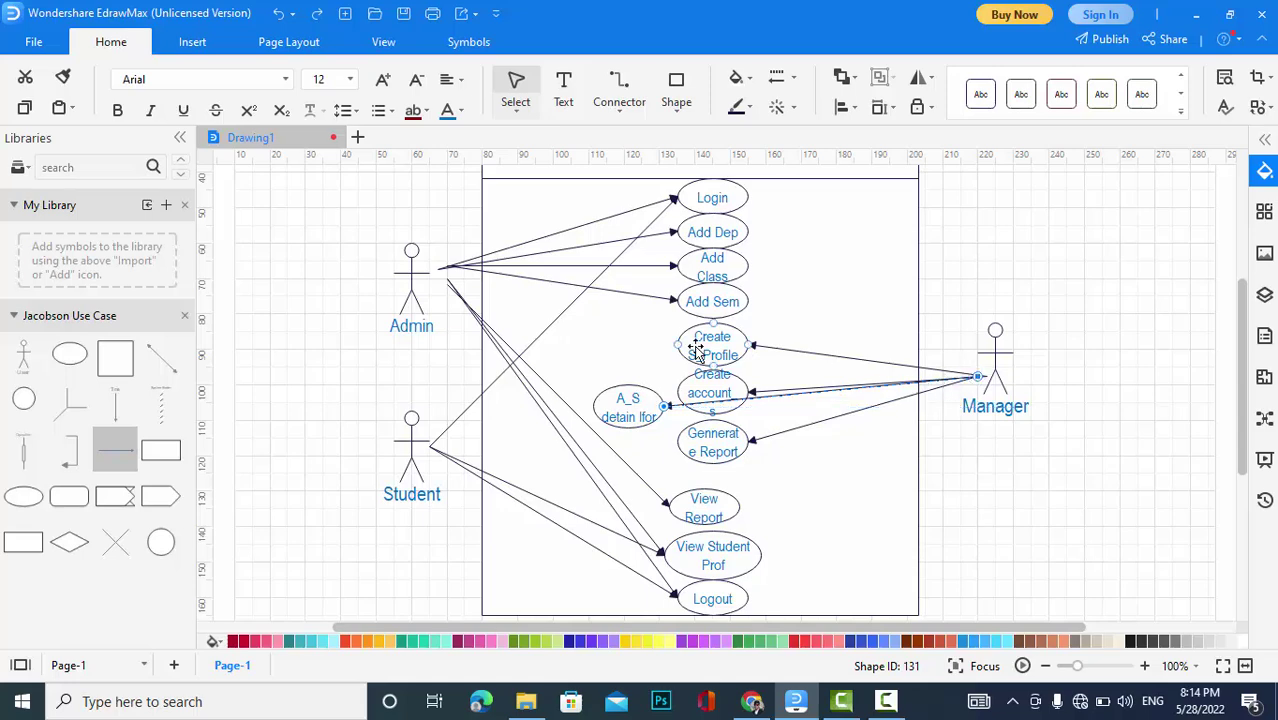
Paste an ellipse and arrow copy to the left of Create S_Profile and label the ellipse "A_S Desis Inf".
key("ctrl+v")
left_click_drag(708, 452, 641, 347)
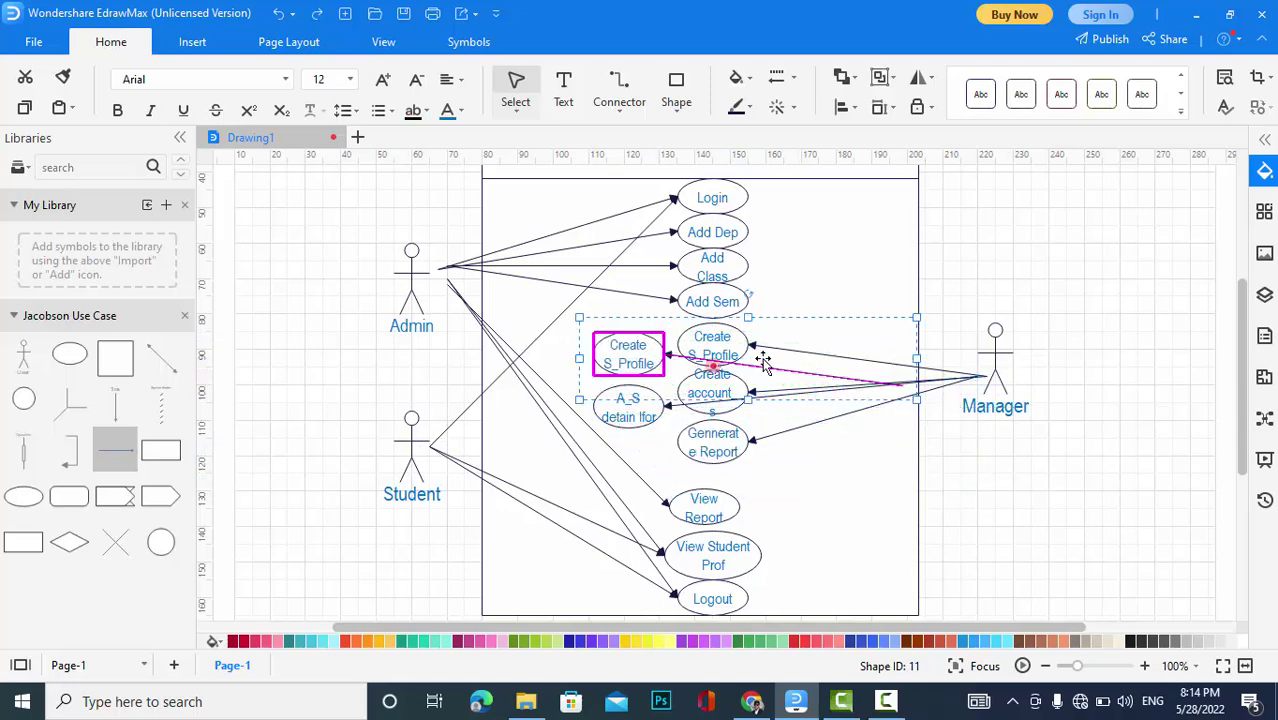
double_click(630, 352)
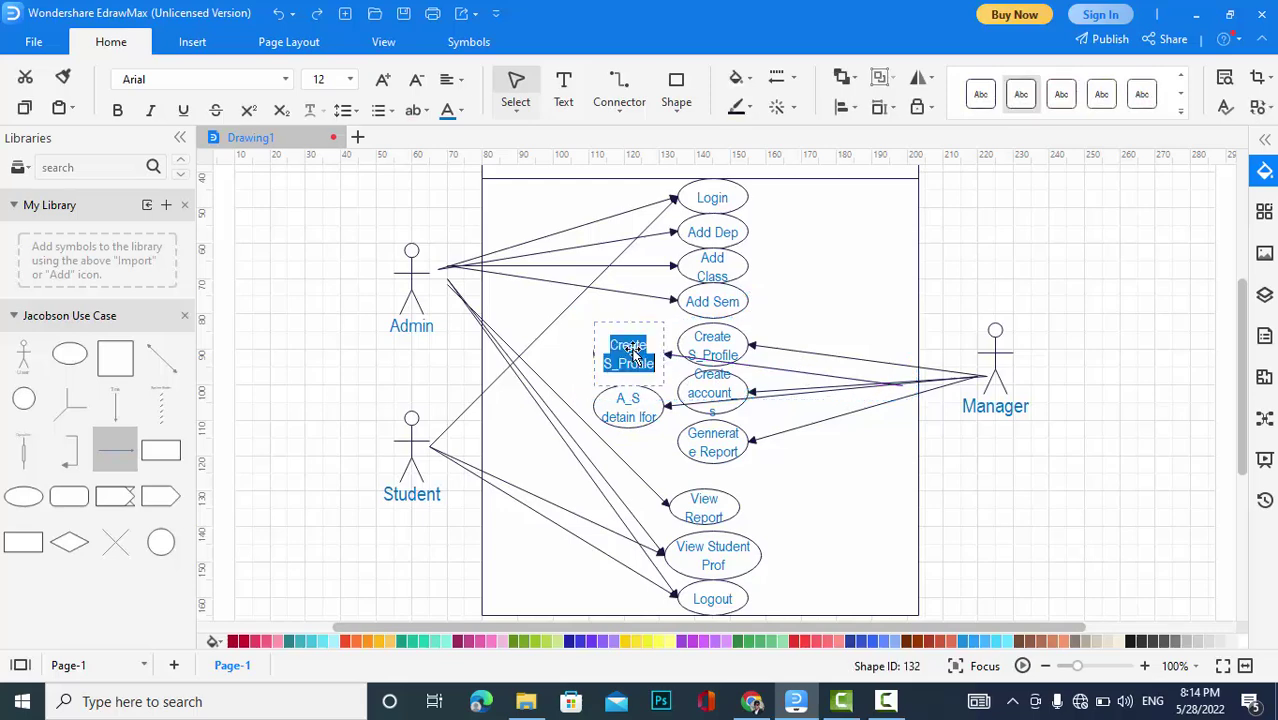
type("A")
type("_Stude")
type("g")
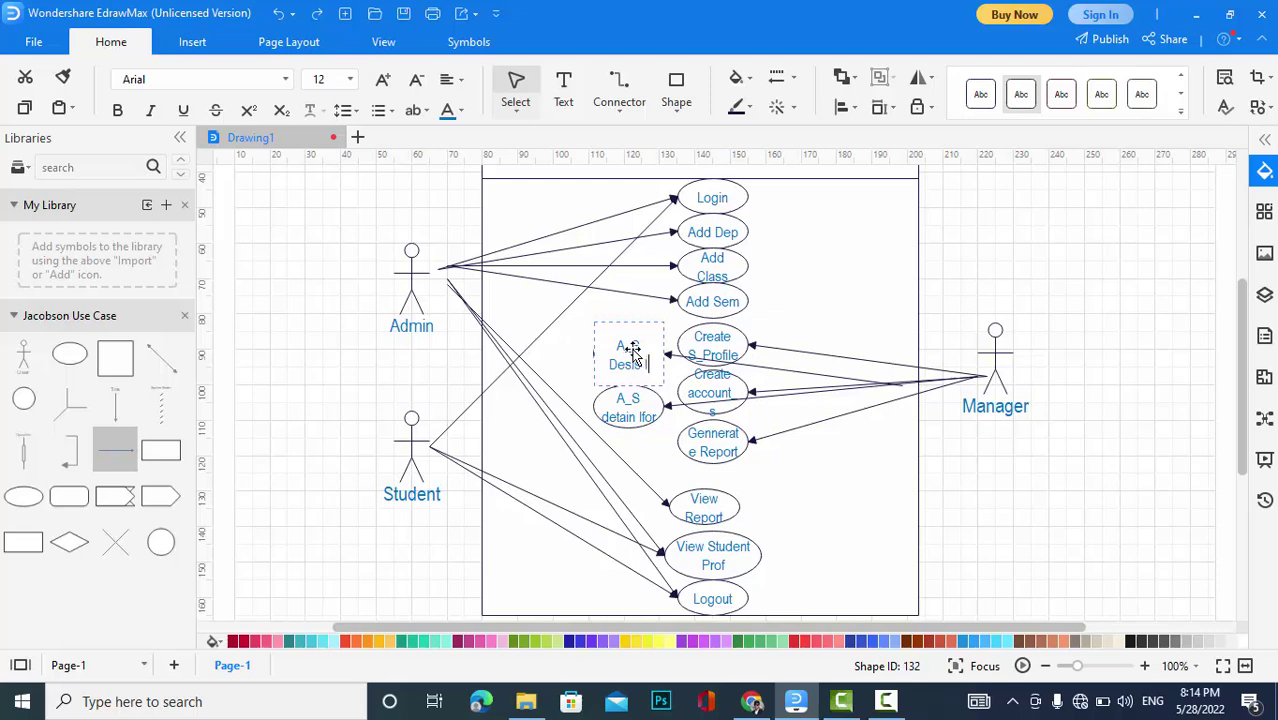
type("n Info")
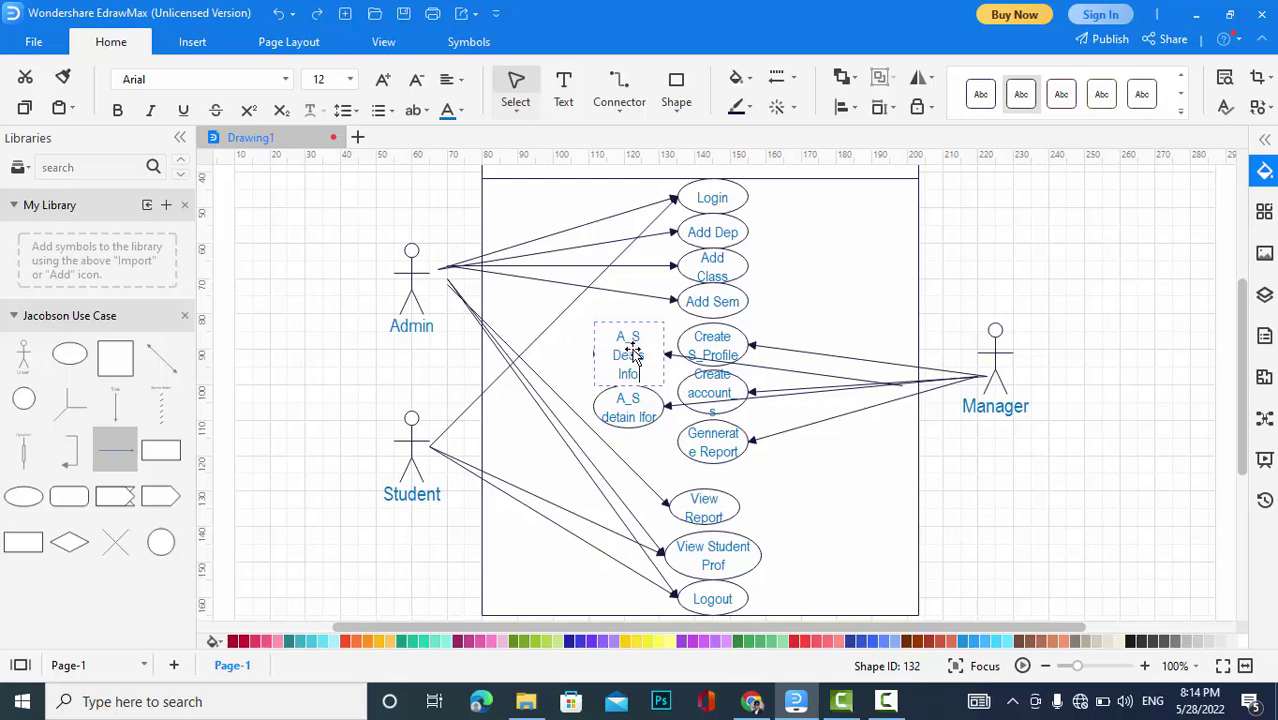
key("BackSpace")
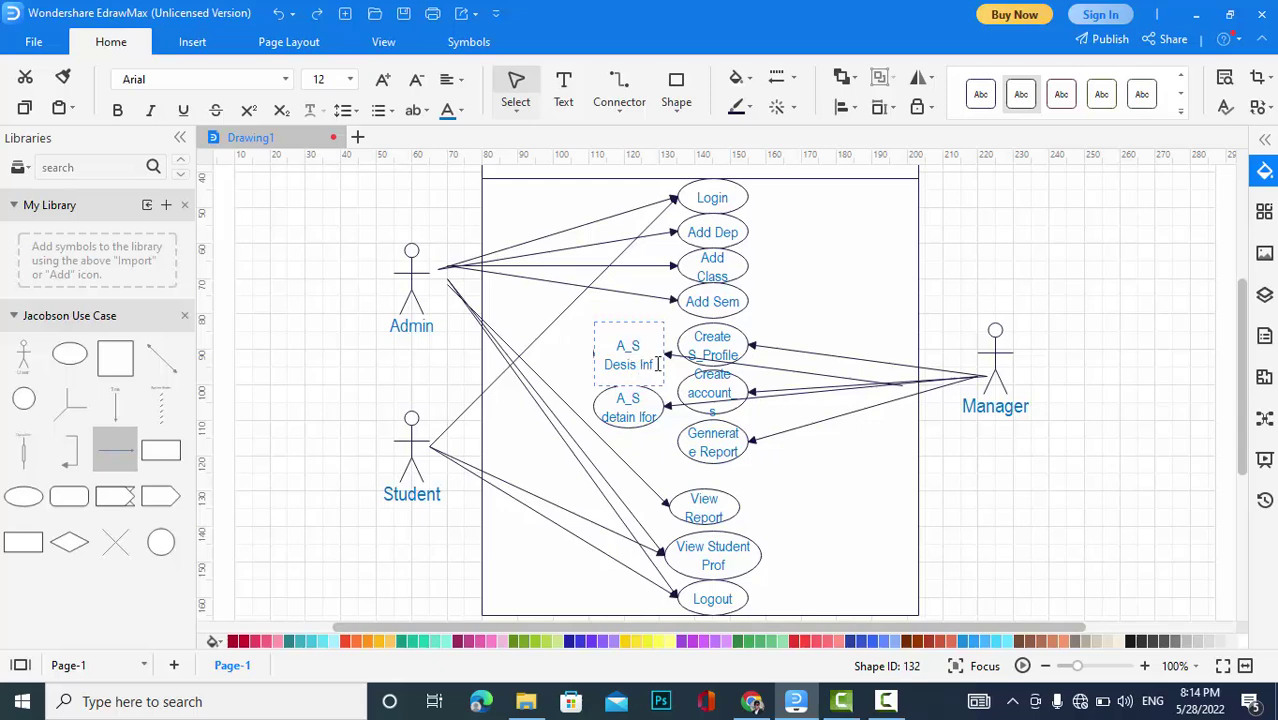
Attach the tail of the A_S Desis Inf arrow to the Manager actor.
left_click(748, 366)
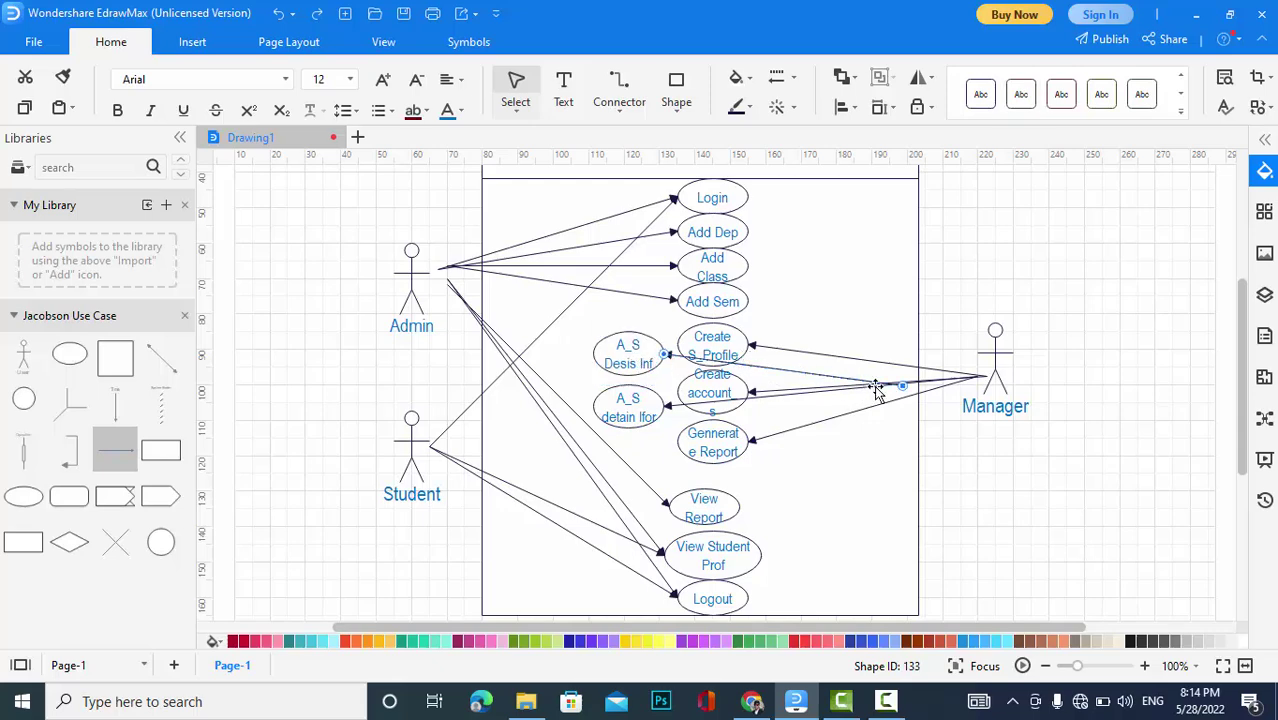
left_click_drag(902, 385, 978, 375)
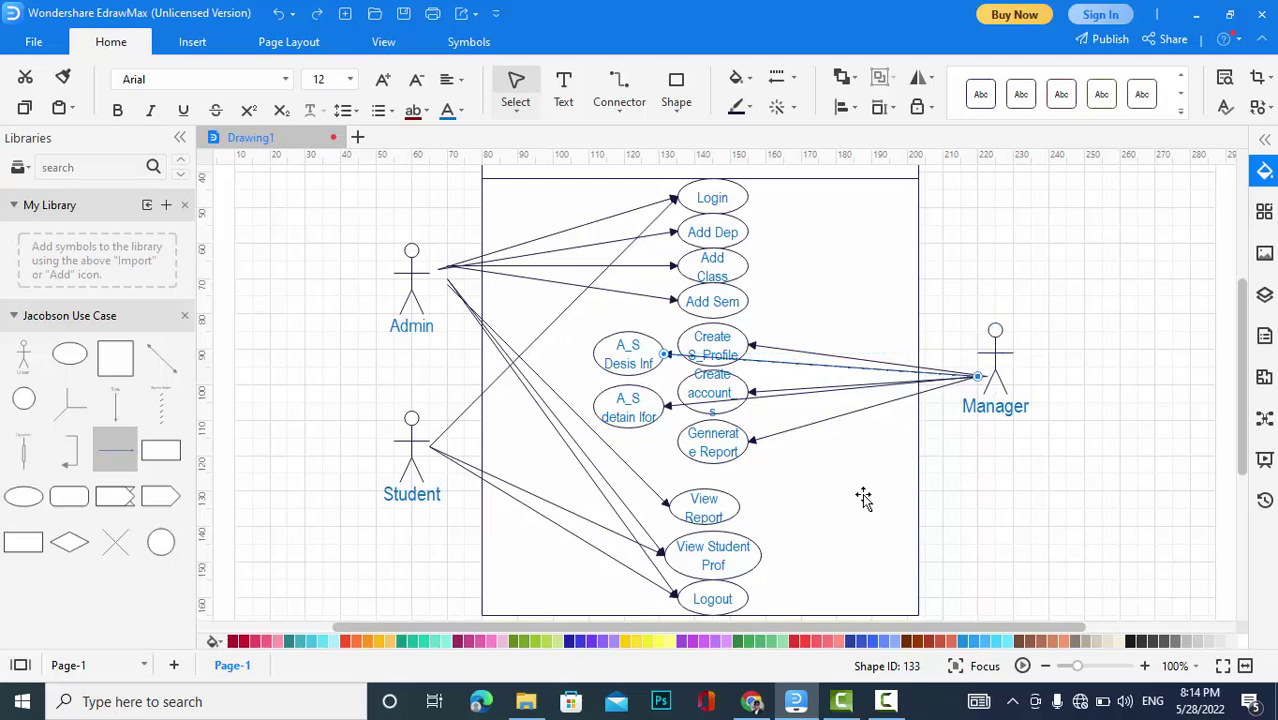
Paste an ellipse and arrow copy to the left of Gennerate Report and attach the arrow's tail to Manager.
key("ctrl+v")
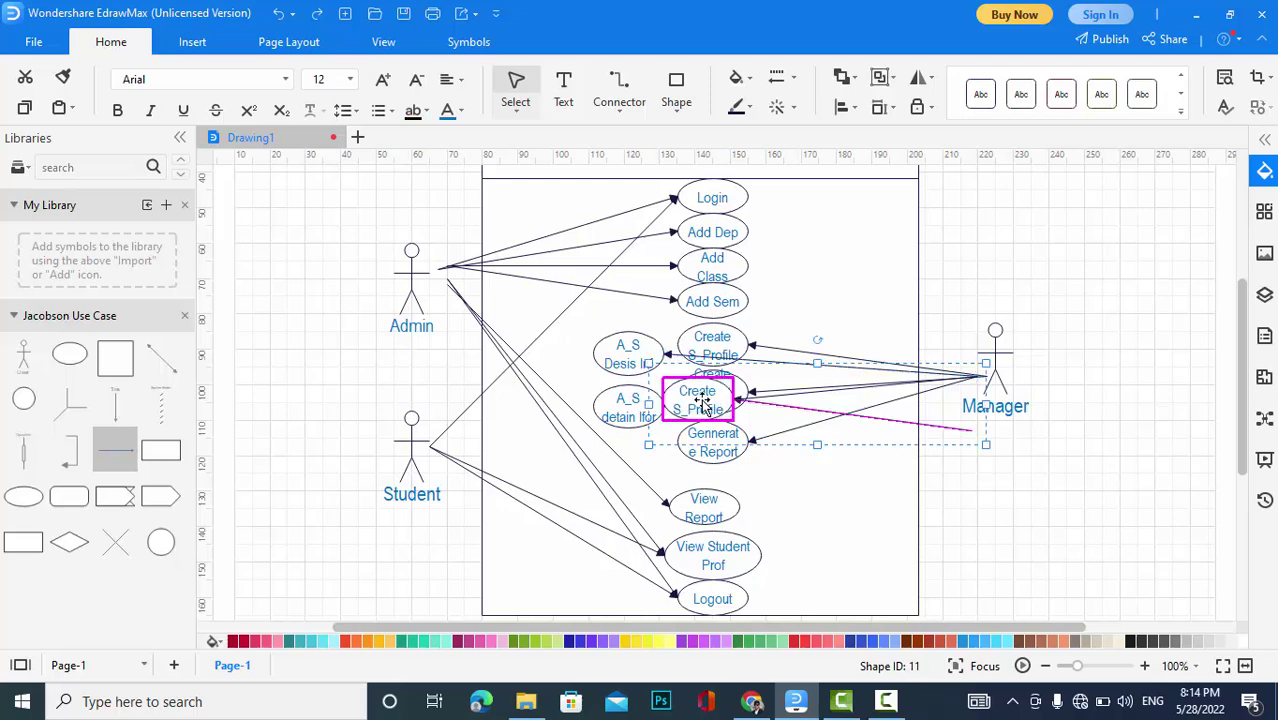
left_click_drag(702, 403, 646, 452)
left_click(814, 474)
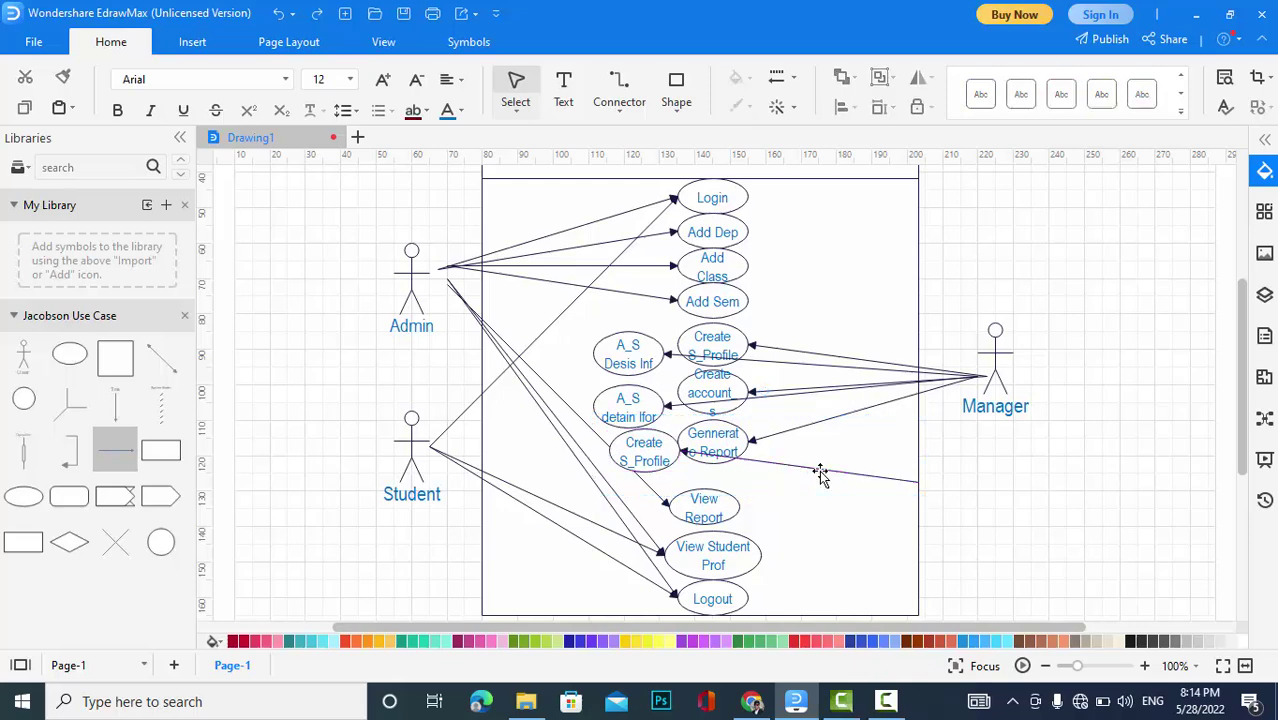
left_click_drag(916, 481, 978, 375)
Relabel the ellipse to the left of Gennerate Report as "A_S Graduaton info".
double_click(640, 451)
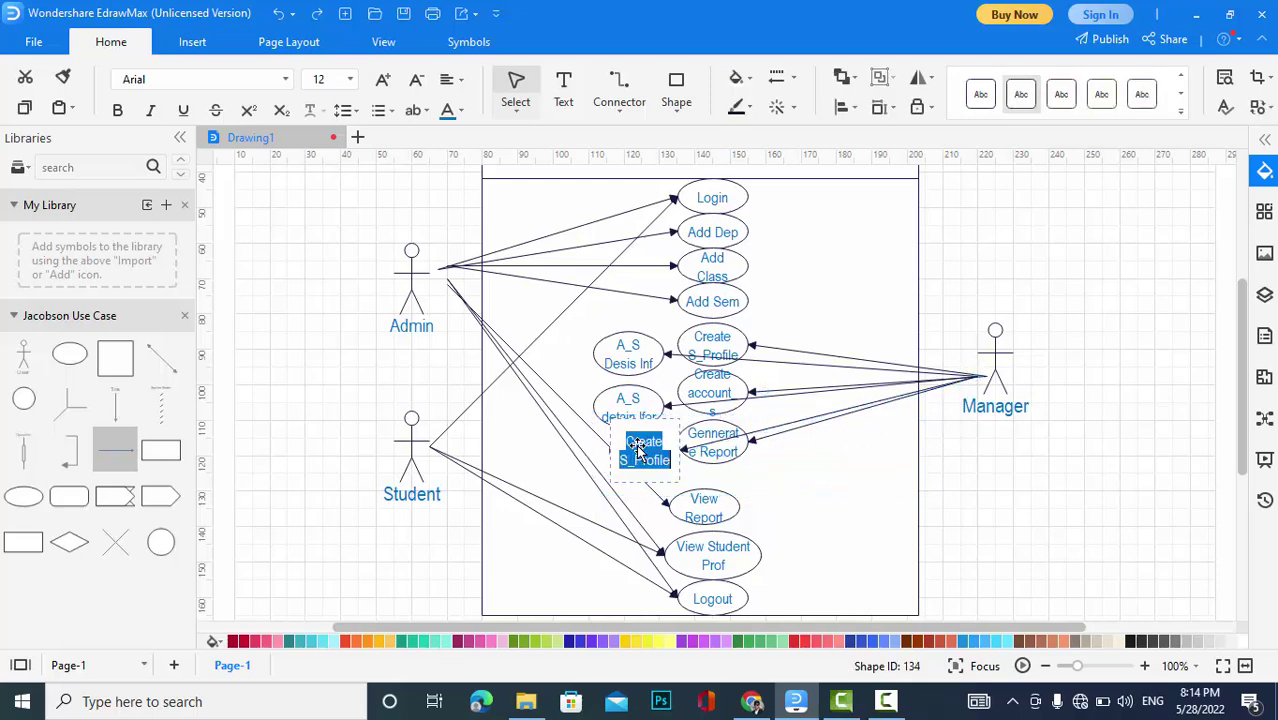
type("A_S ")
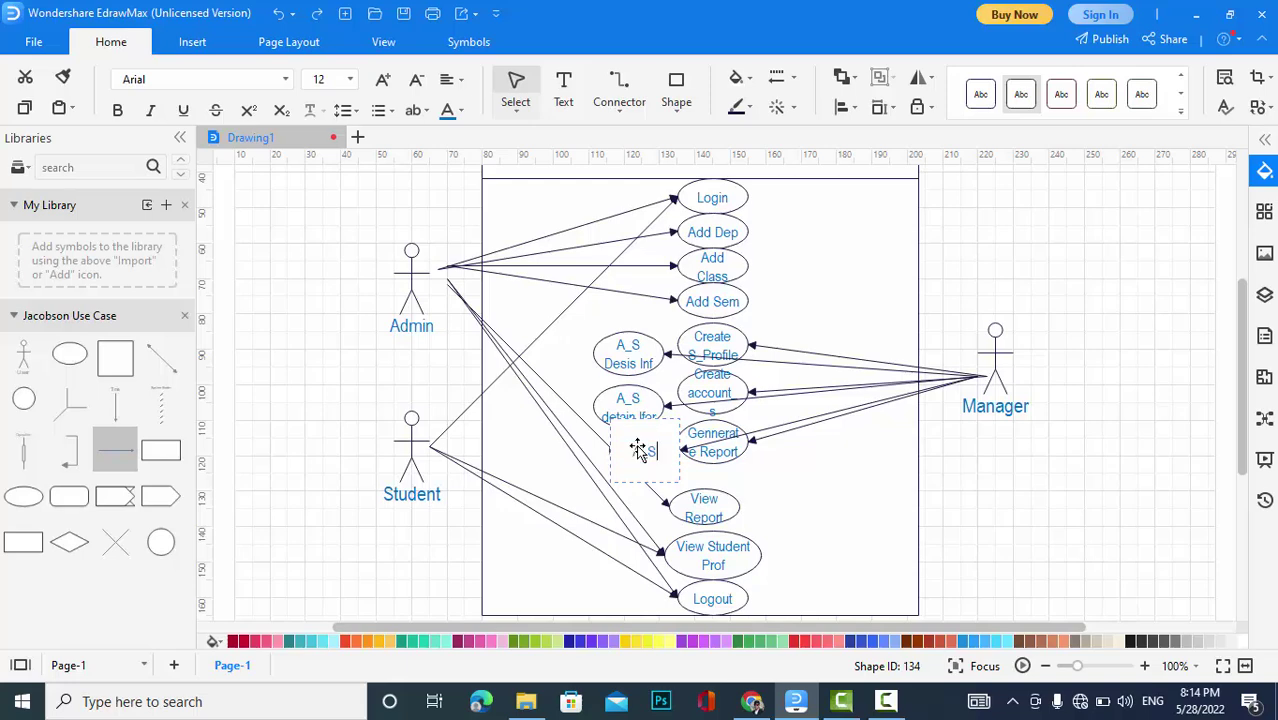
type("Graduation info")
left_click(858, 528)
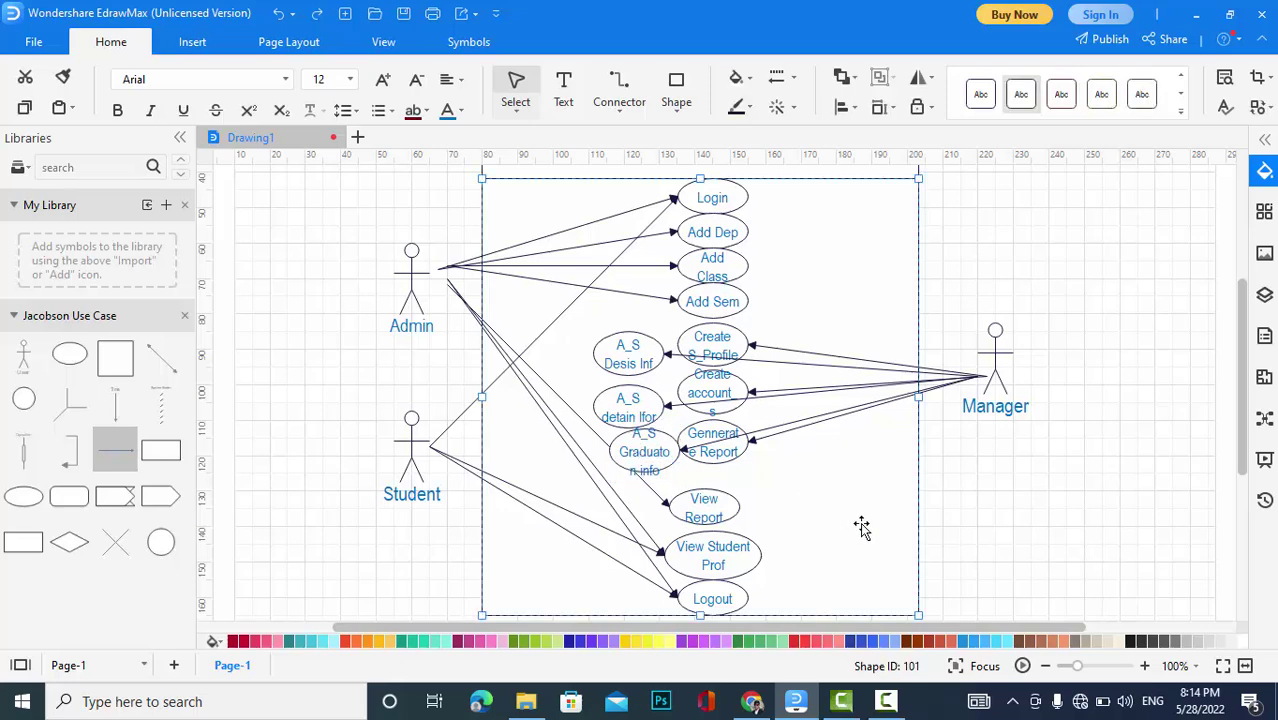
scroll(1233, 423, "up", 2)
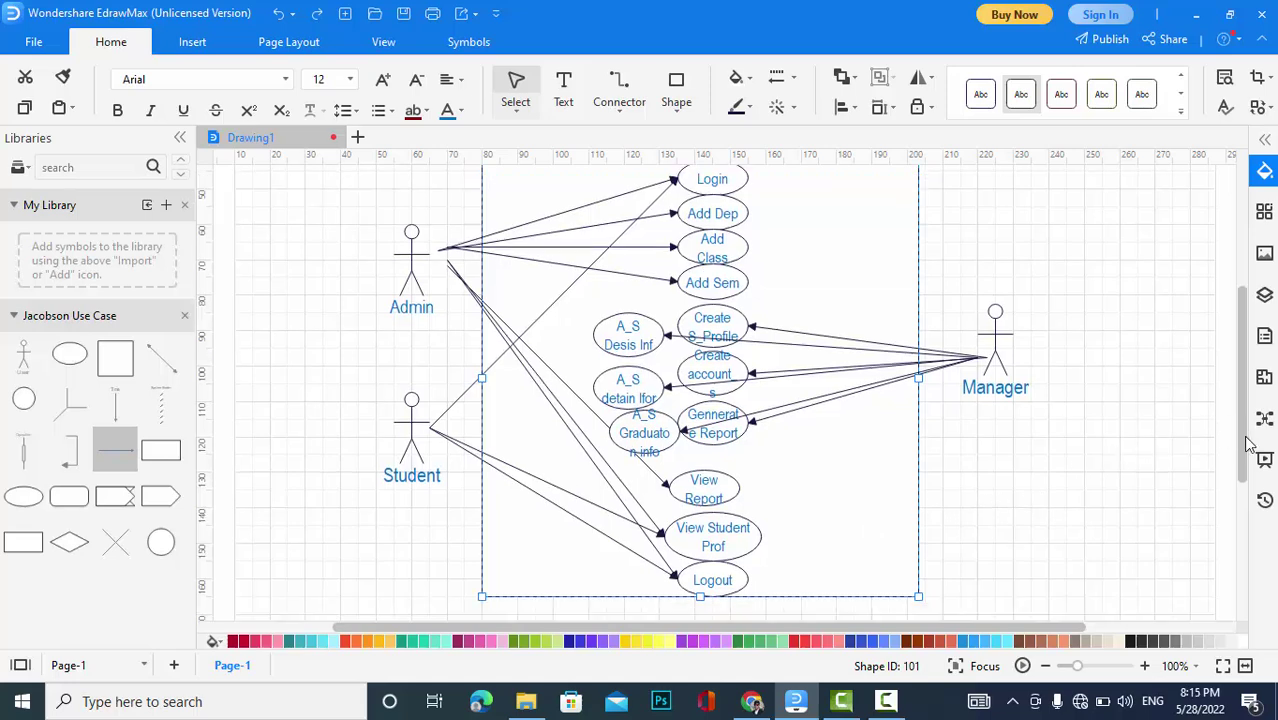
scroll(1256, 418, "down", 1)
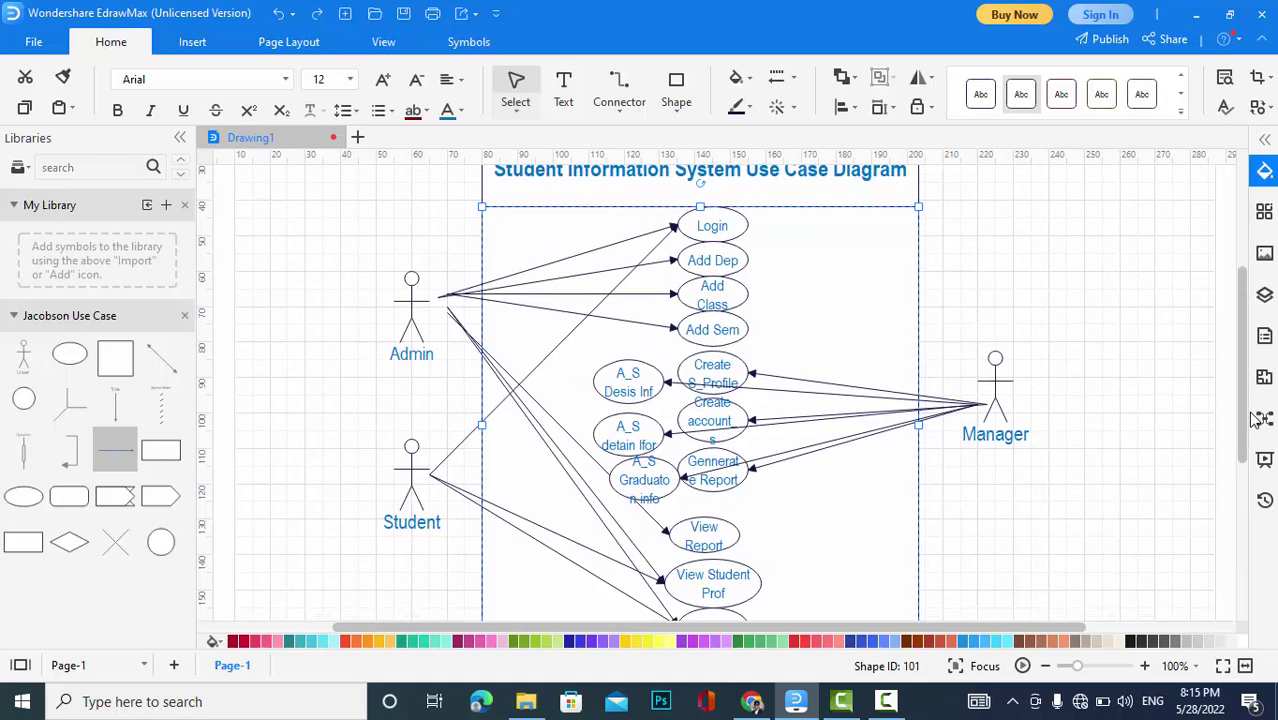